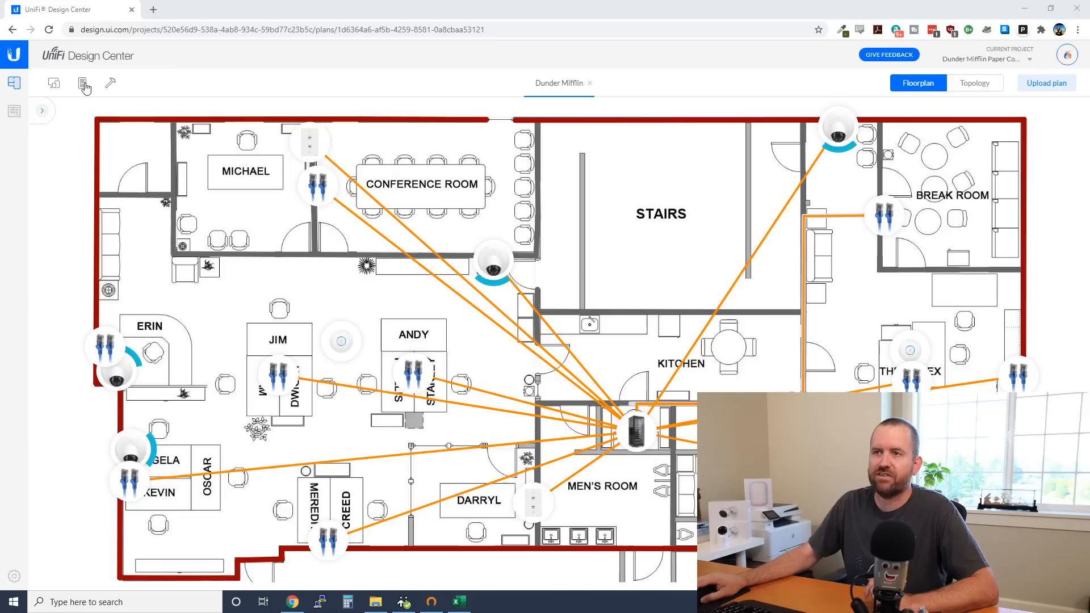
# Browse the Workspace cable products, then show Rack 1: 6/24 slots, 43/96 PoE ports, 162W
pyautogui.click(53, 85)
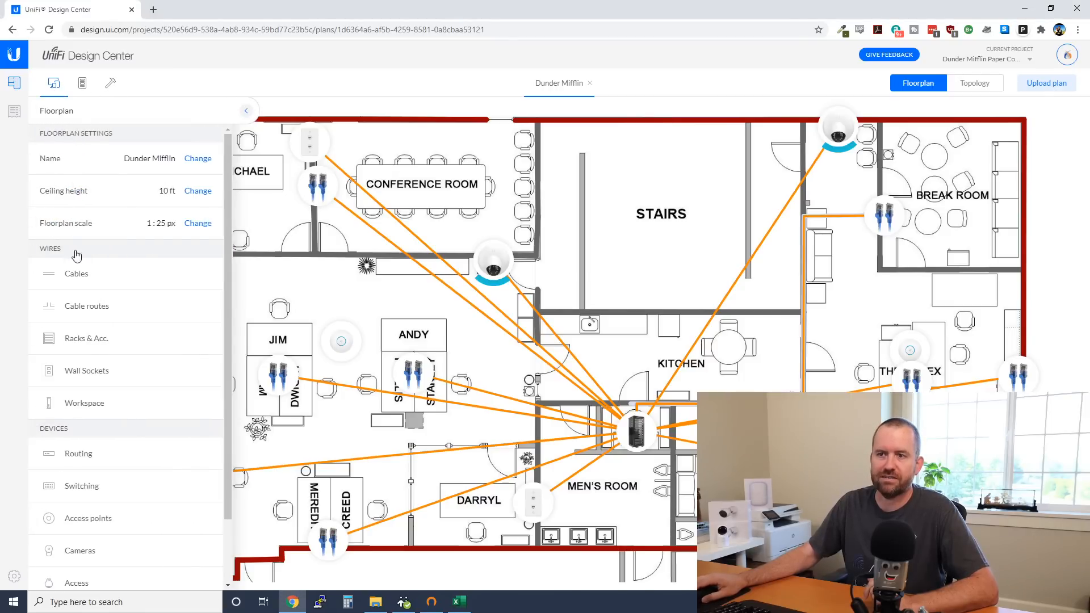
pyautogui.click(96, 402)
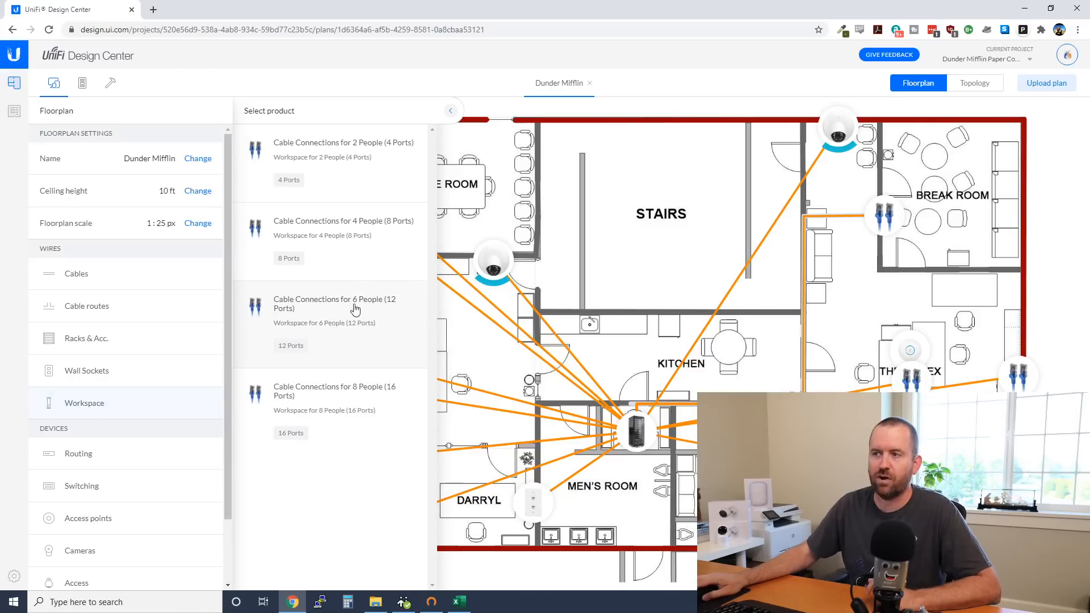
pyautogui.click(450, 110)
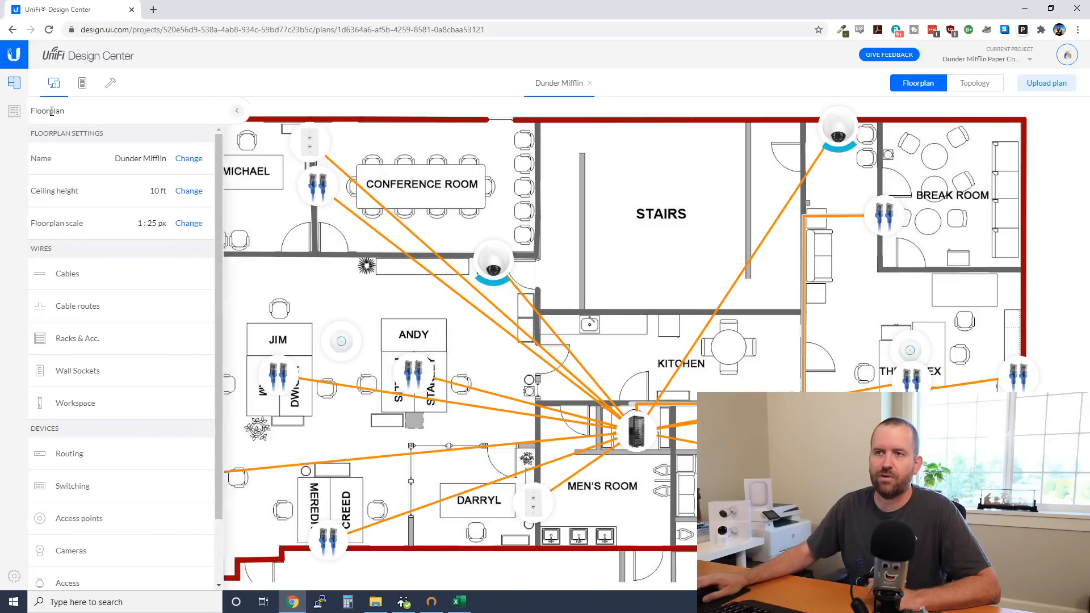
pyautogui.scroll(-2, 97, 454)
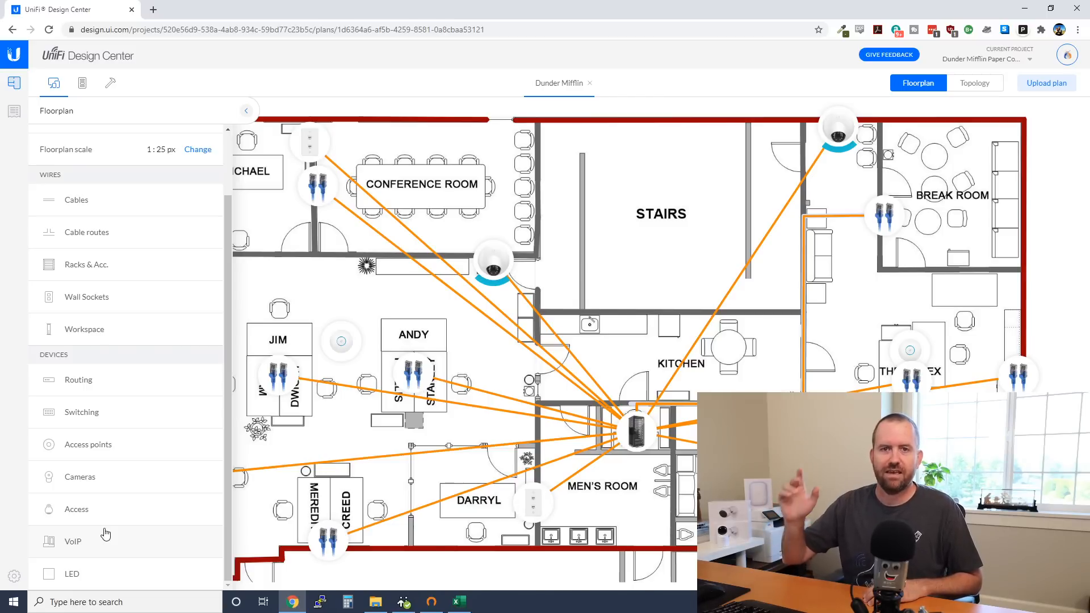
pyautogui.click(83, 83)
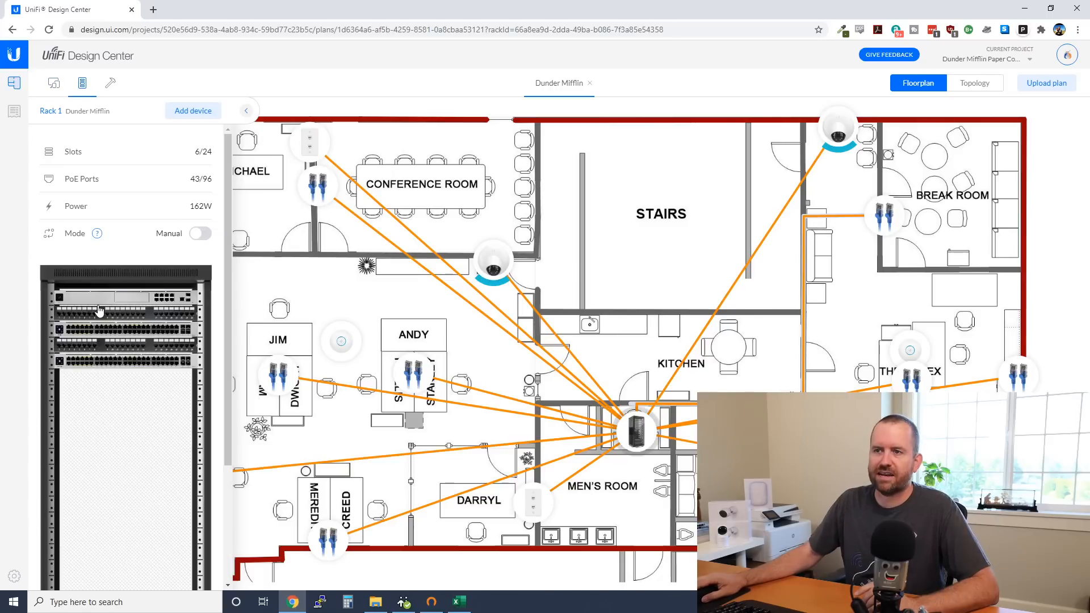
# Show the Builder tools listing outer, inner and divider wall types
pyautogui.click(110, 83)
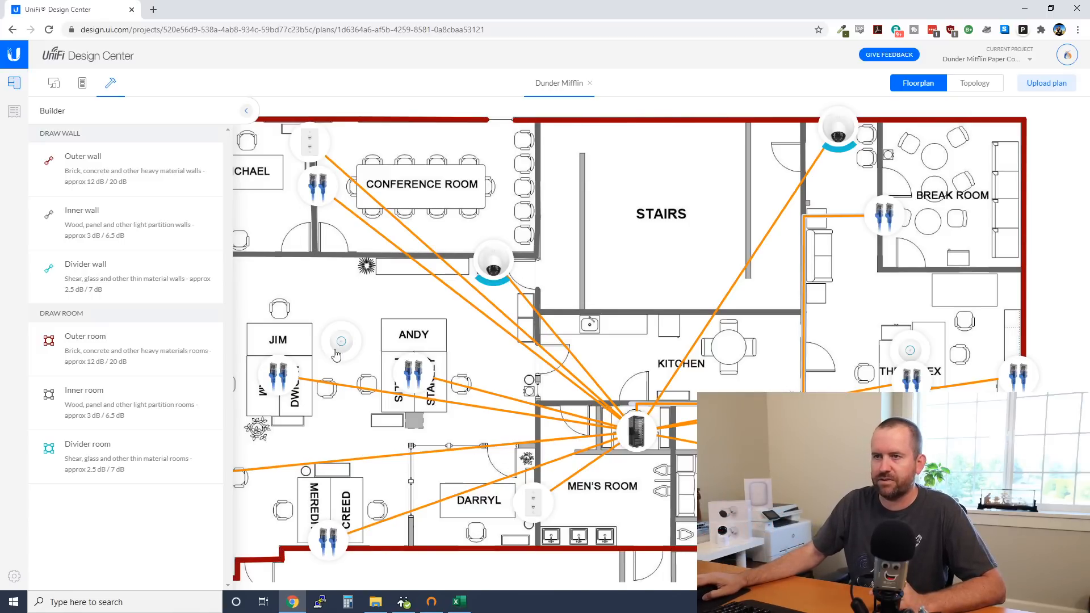
# Draw an inner wall above and left of Darryl's office down to the outer wall
pyautogui.click(83, 215)
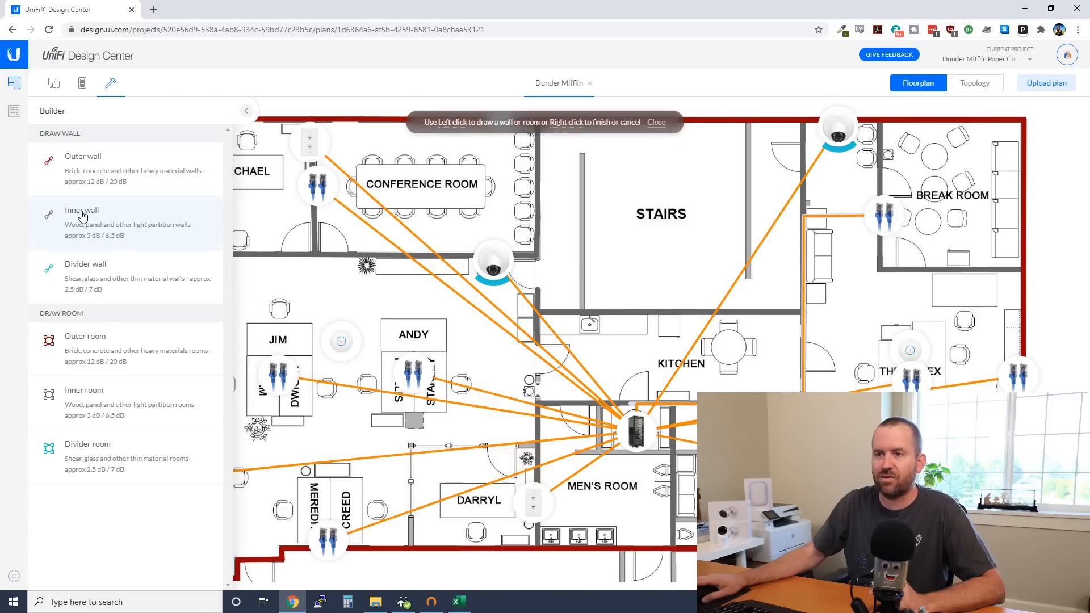
pyautogui.click(537, 446)
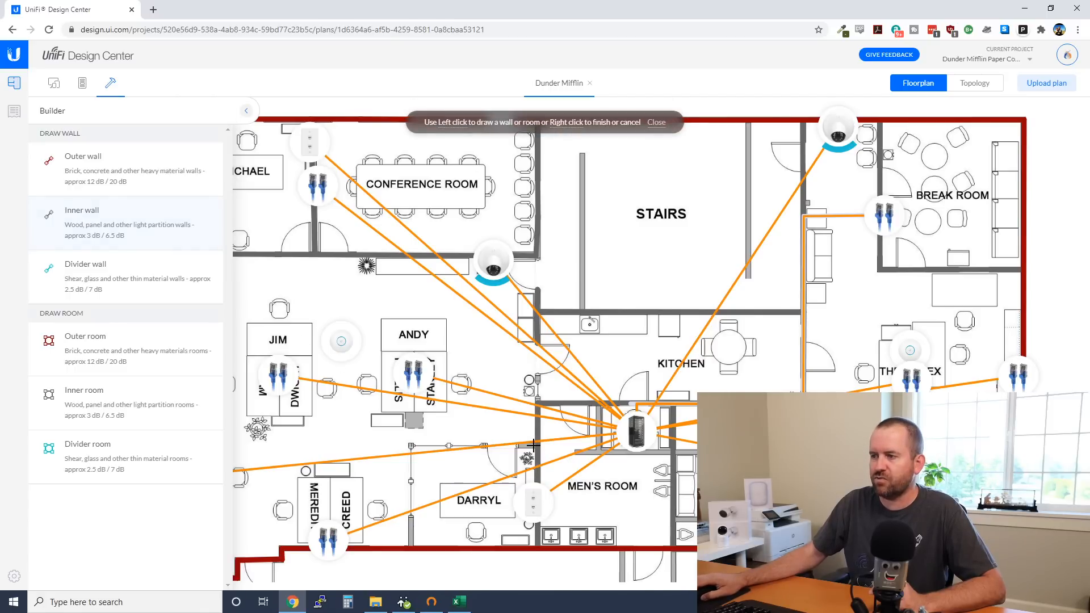
pyautogui.click(412, 446)
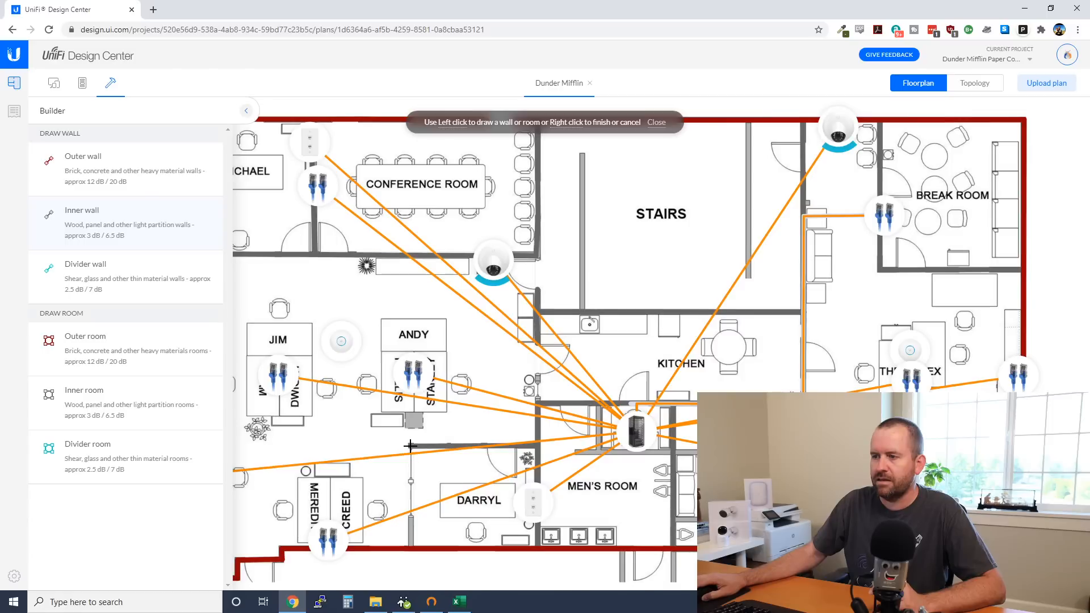
pyautogui.click(412, 550)
pyautogui.rightClick(412, 550)
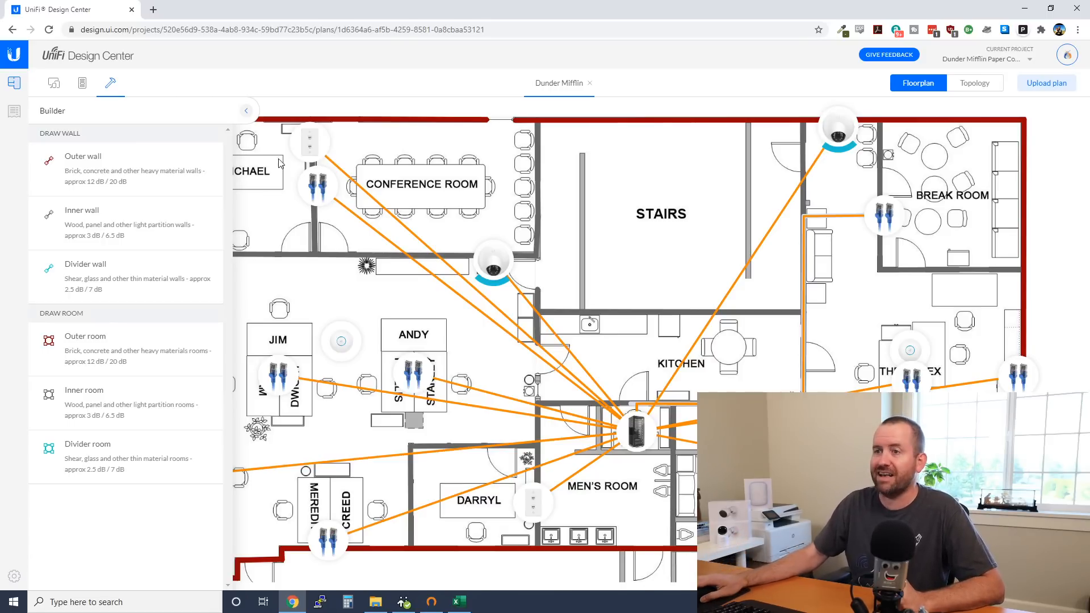
pyautogui.click(247, 111)
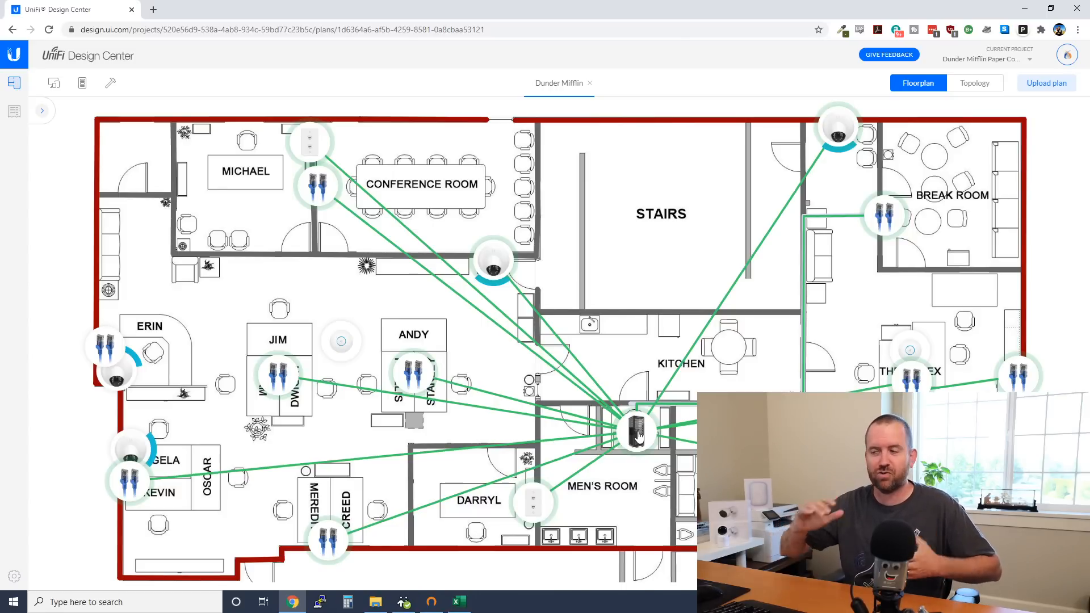
pyautogui.click(41, 112)
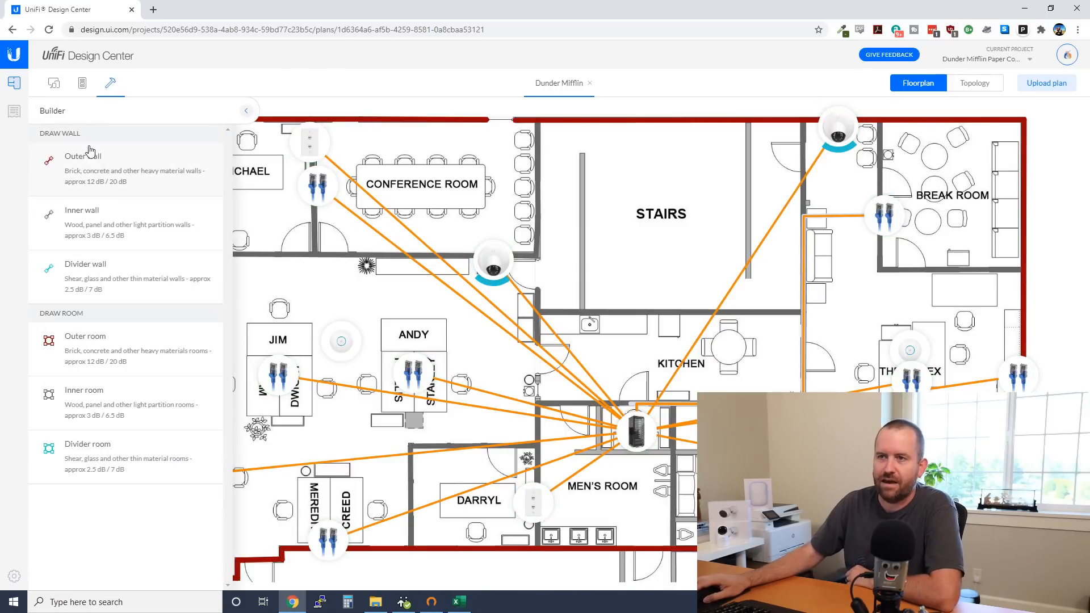
pyautogui.click(83, 83)
pyautogui.click(54, 83)
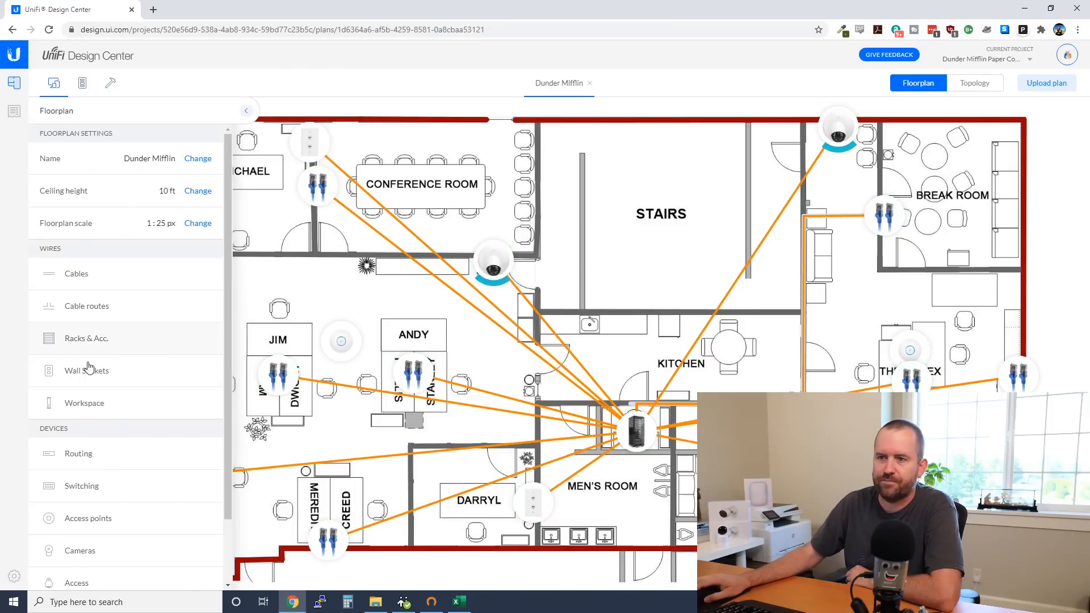
pyautogui.click(72, 341)
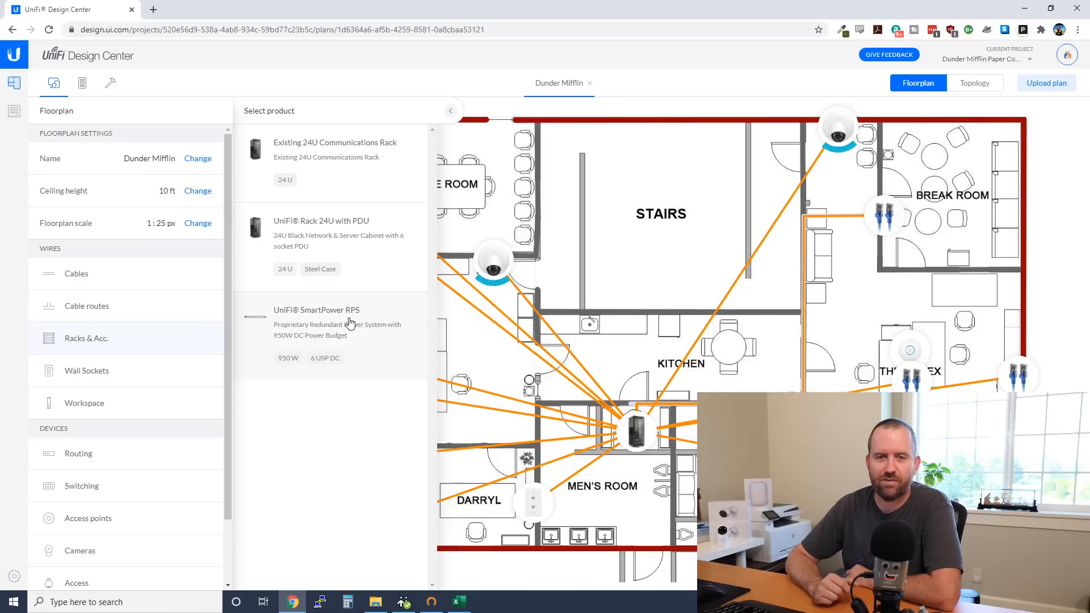
pyautogui.click(450, 111)
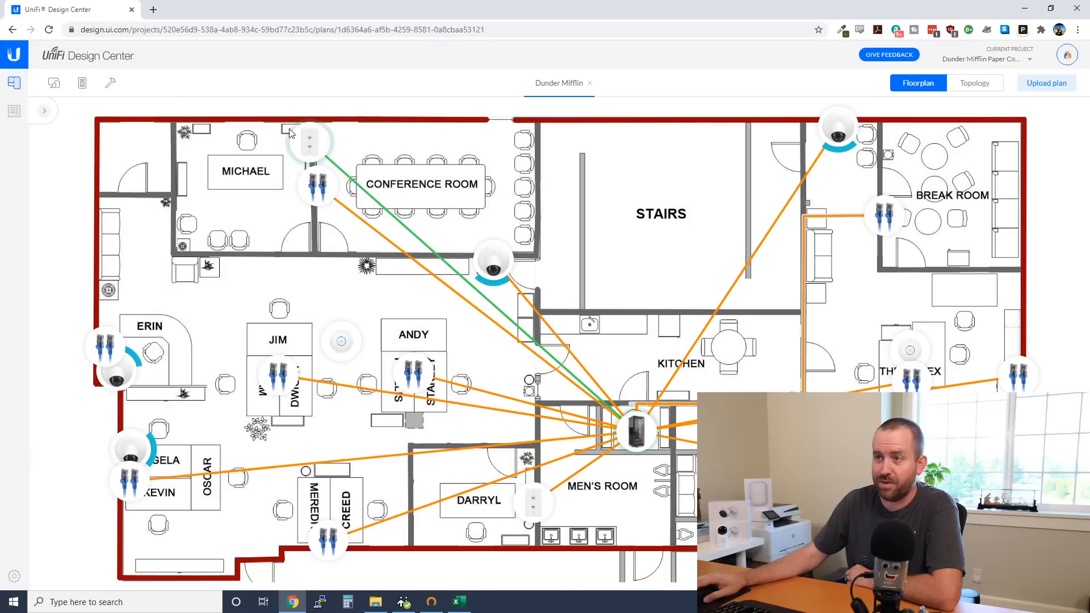
# Show Rack 1's panel with its USW 48 PoE and USW Pro 48 PoE switches
pyautogui.click(637, 435)
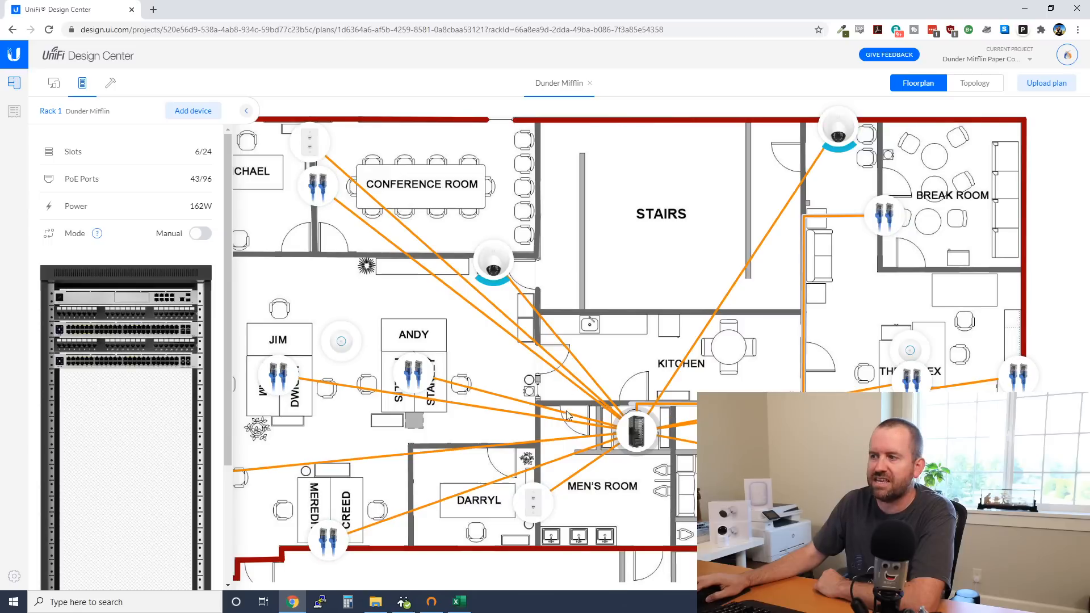
# Set Rack 1's mode to Auto, leaving 5/24 slots, 43/48 PoE ports and 102W
pyautogui.moveTo(587, 399)
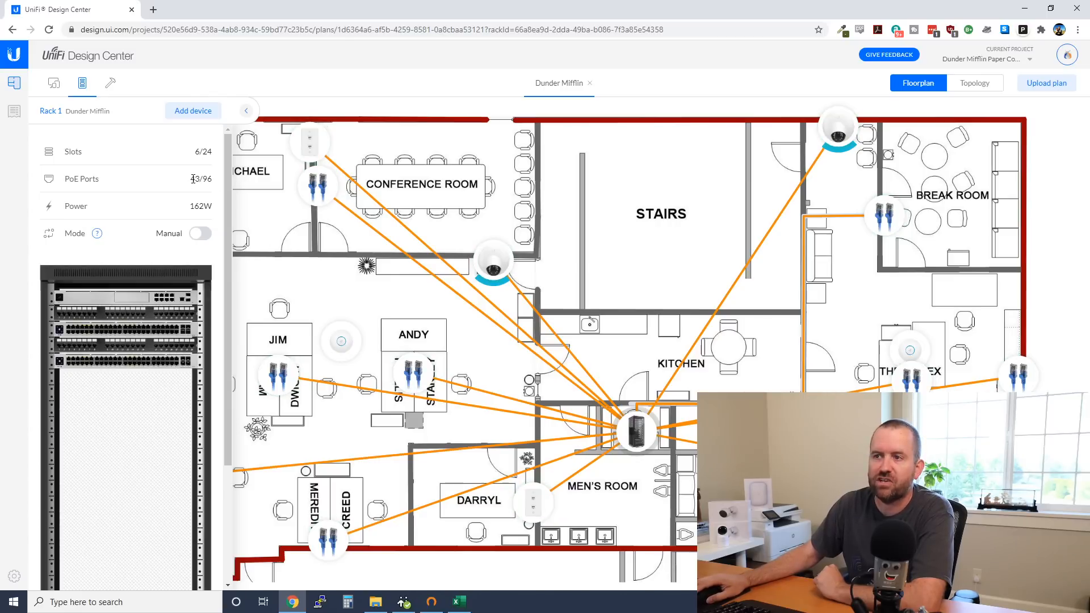
pyautogui.moveTo(191, 179); pyautogui.dragTo(203, 178)
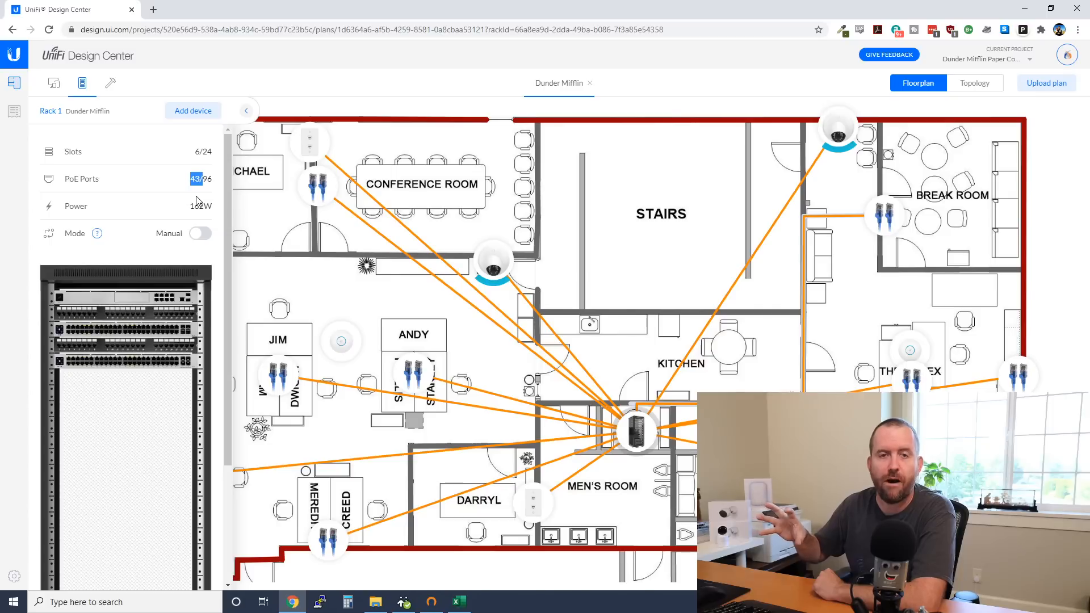
pyautogui.click(192, 246)
pyautogui.click(200, 235)
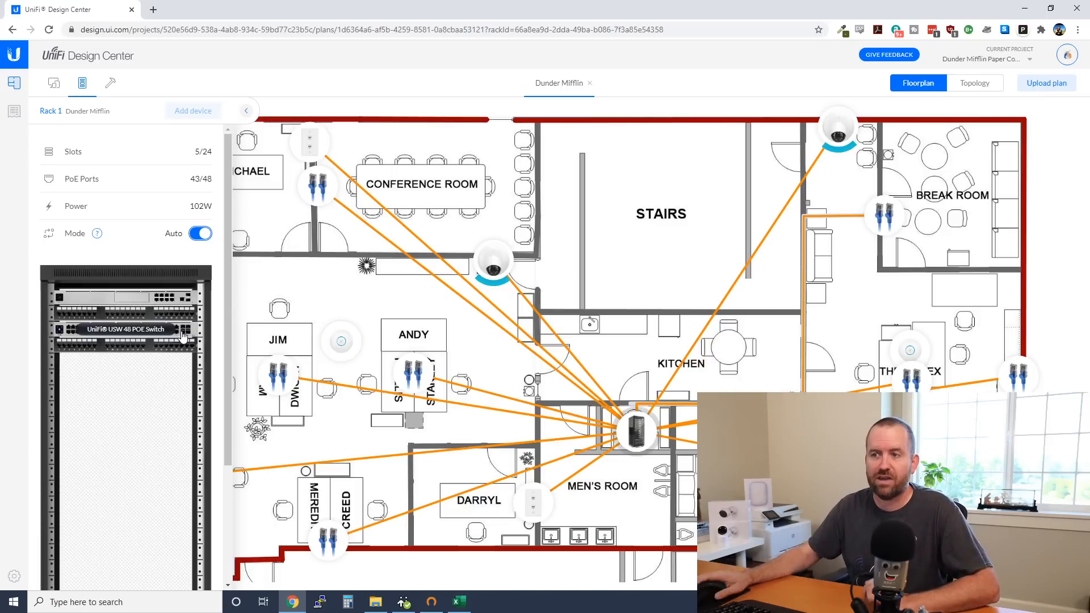
# Set Rack 1 back to Manual and add a UniFi USW Pro 48 POE Switch
pyautogui.click(200, 234)
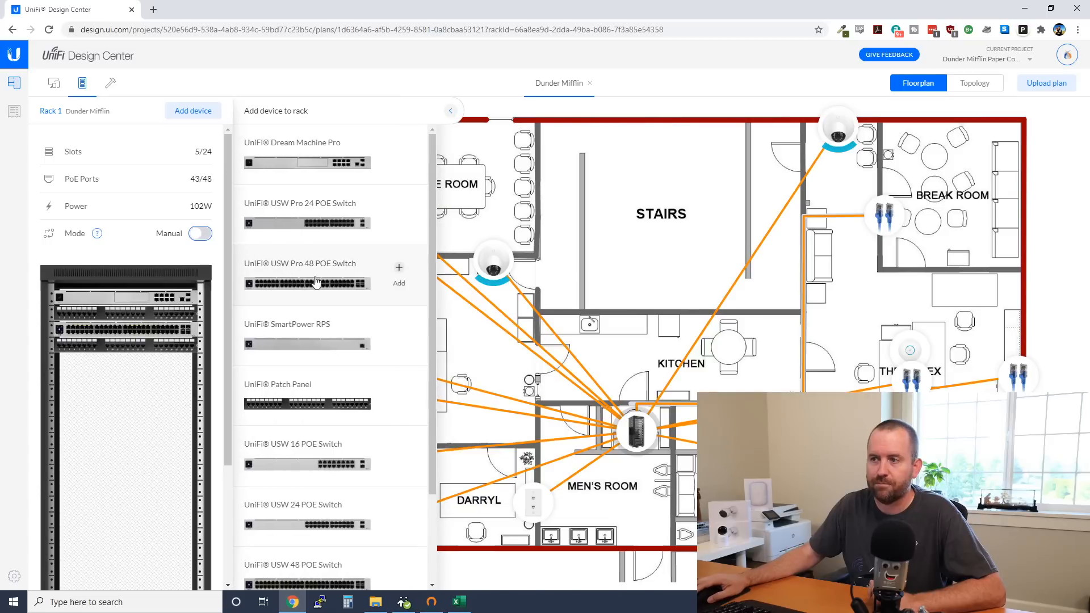
pyautogui.click(399, 272)
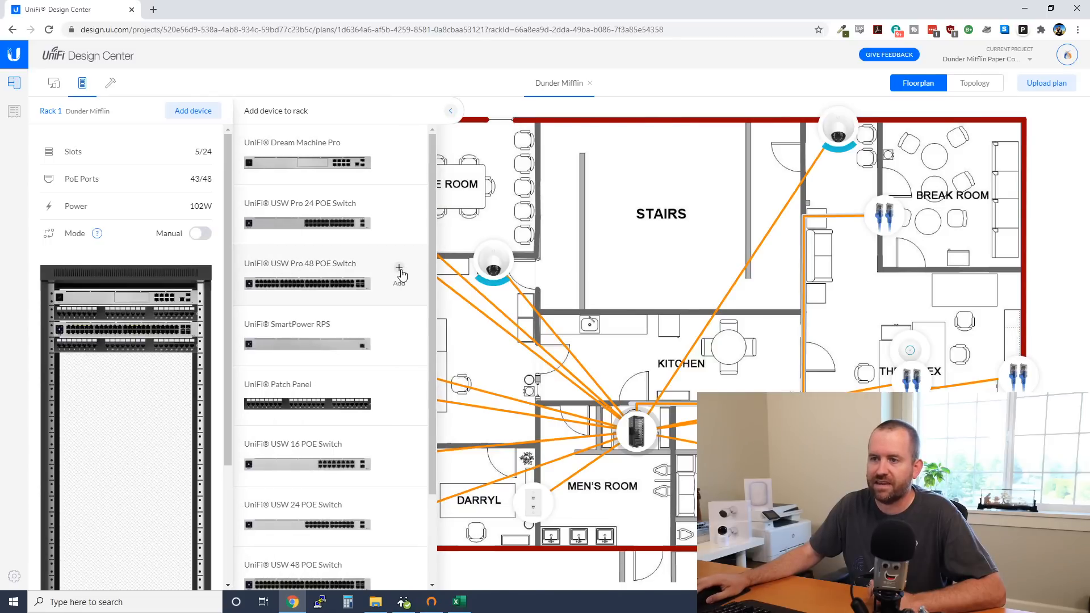
pyautogui.click(450, 111)
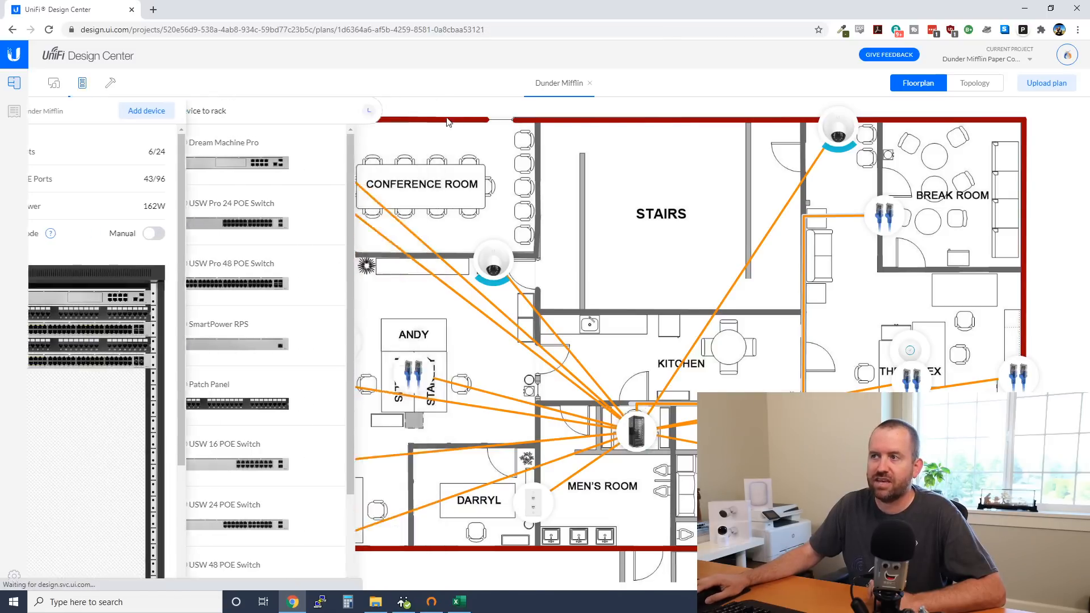
# Check Rack 1's details, then view the full cabled floorplan
pyautogui.click(636, 431)
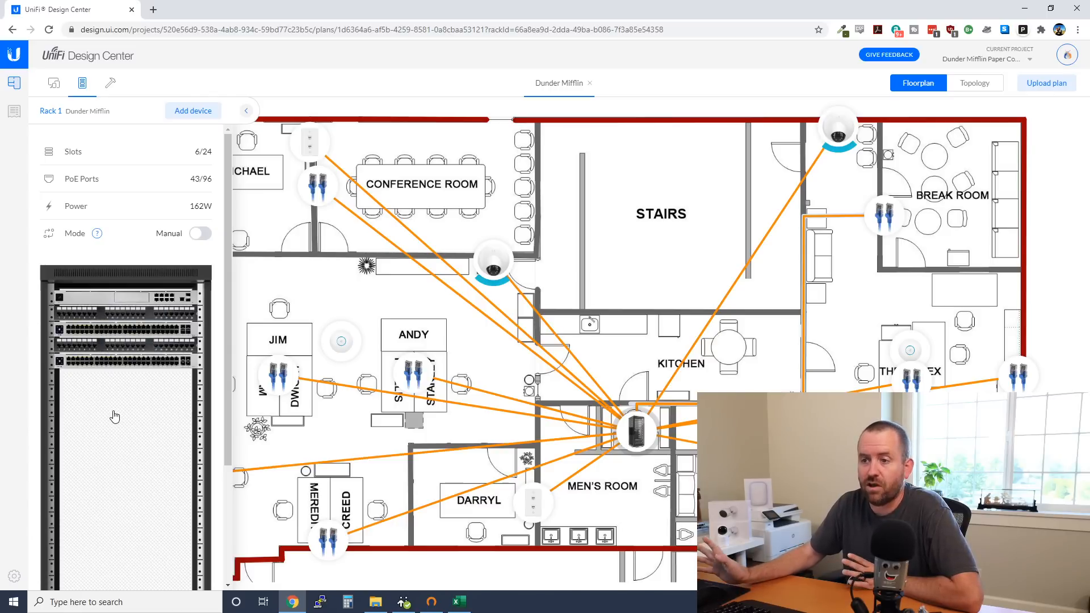
pyautogui.click(499, 377)
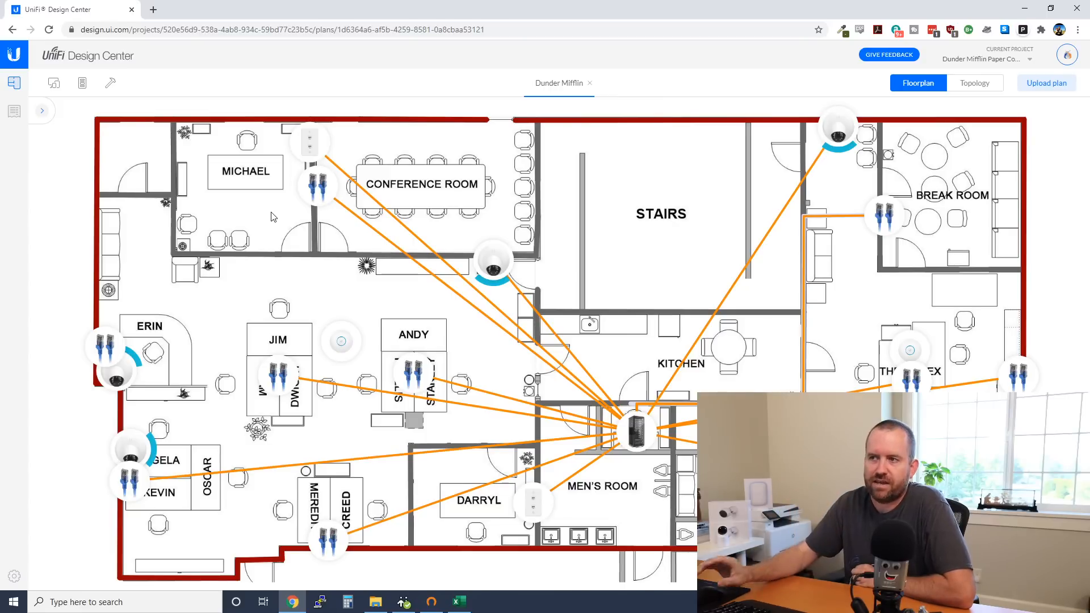
pyautogui.click(38, 111)
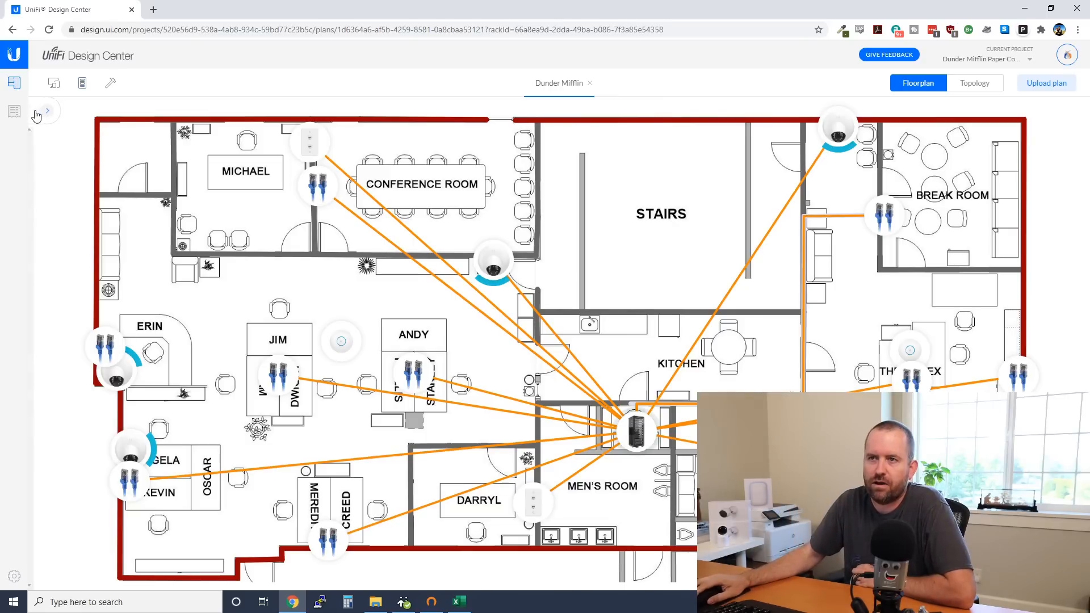
pyautogui.click(55, 84)
pyautogui.click(85, 403)
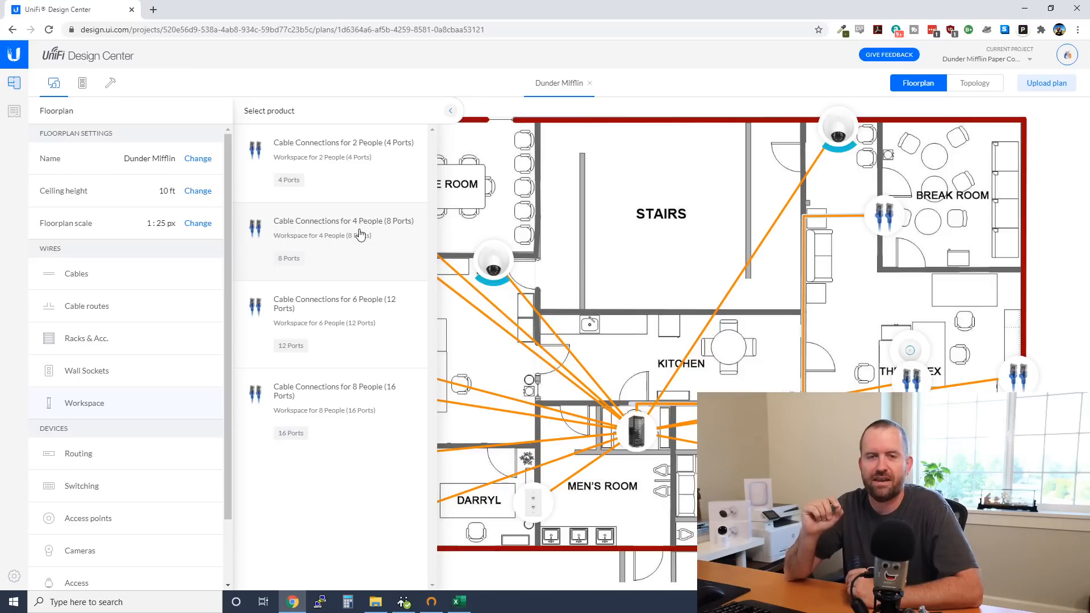
pyautogui.click(450, 111)
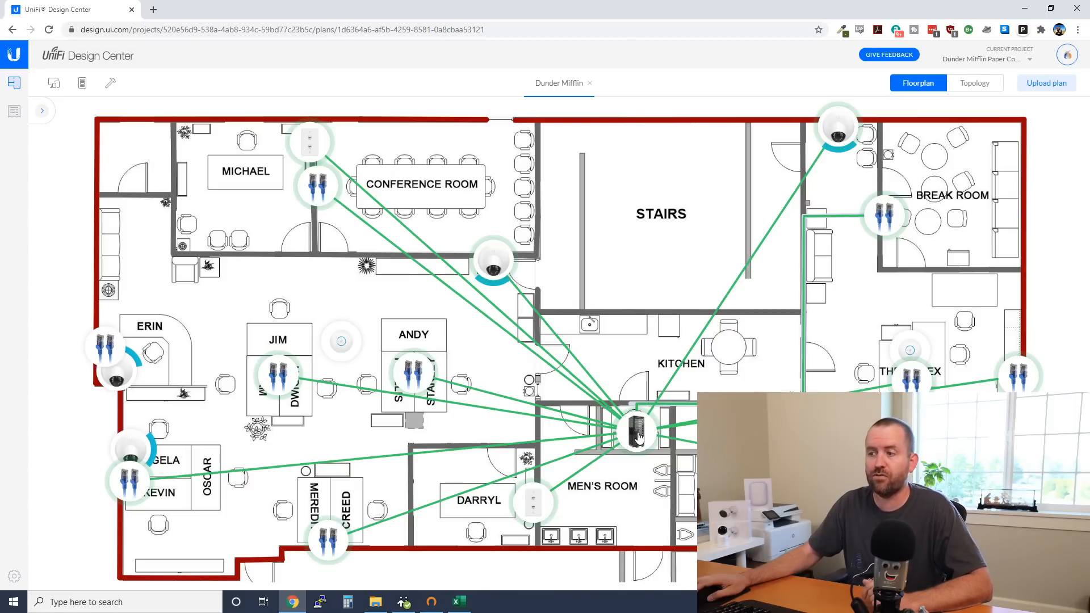
# Connect the rack to Erin's wall socket with UniFi Cable Cat6 CMP and show Rack 1
pyautogui.click(44, 112)
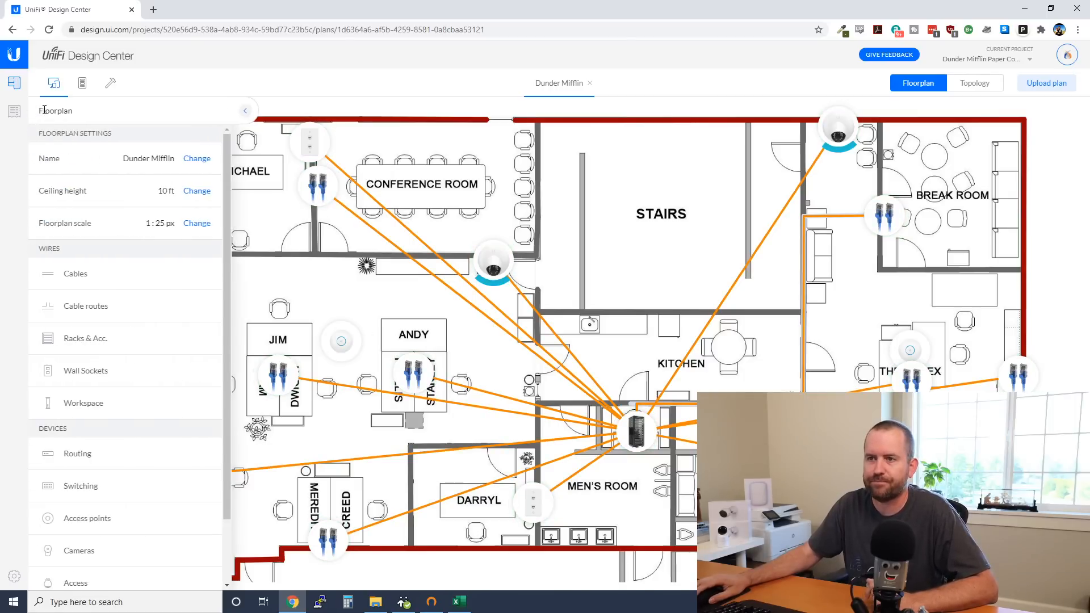
pyautogui.click(73, 276)
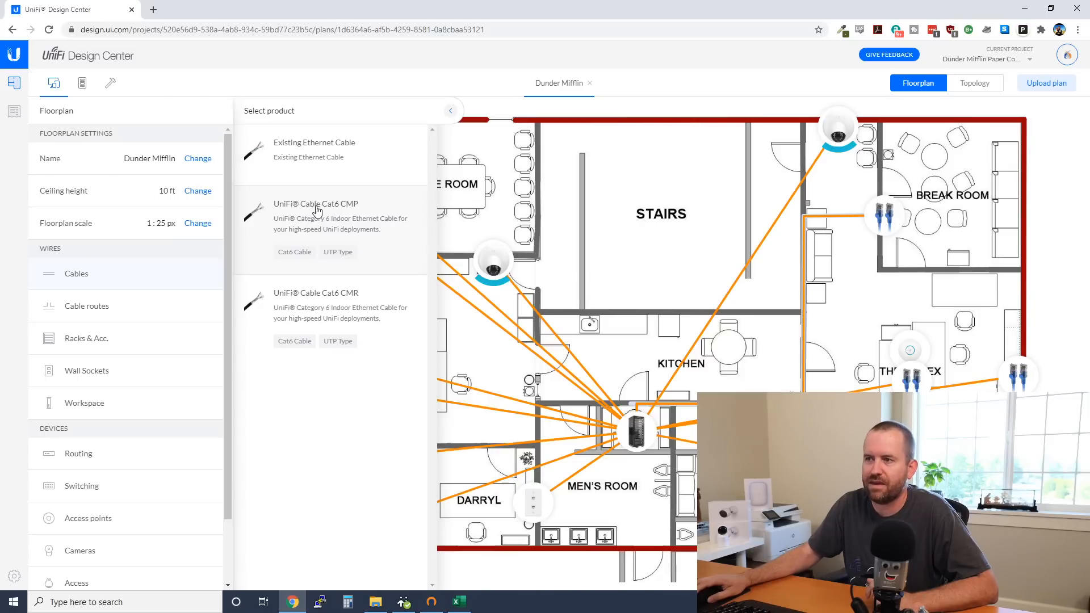
pyautogui.click(316, 210)
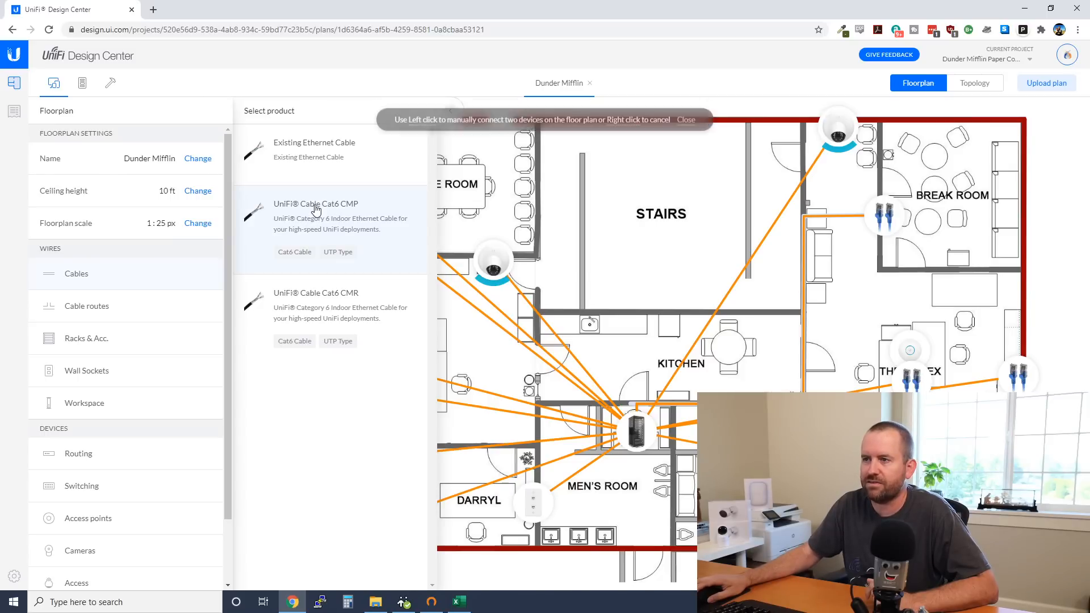
pyautogui.moveTo(621, 314); pyautogui.dragTo(1010, 274)
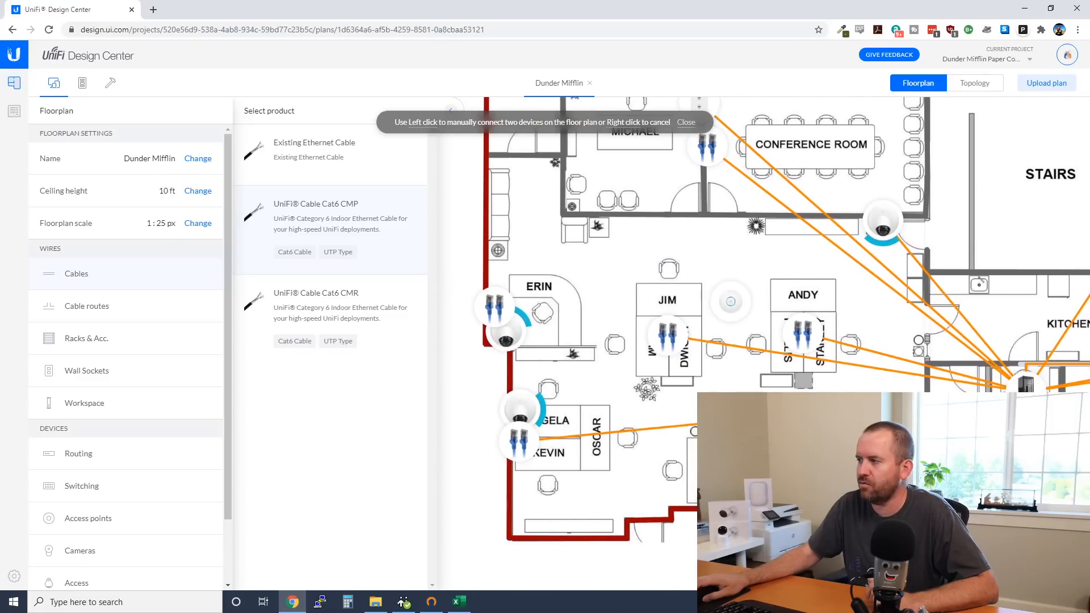
pyautogui.click(1025, 382)
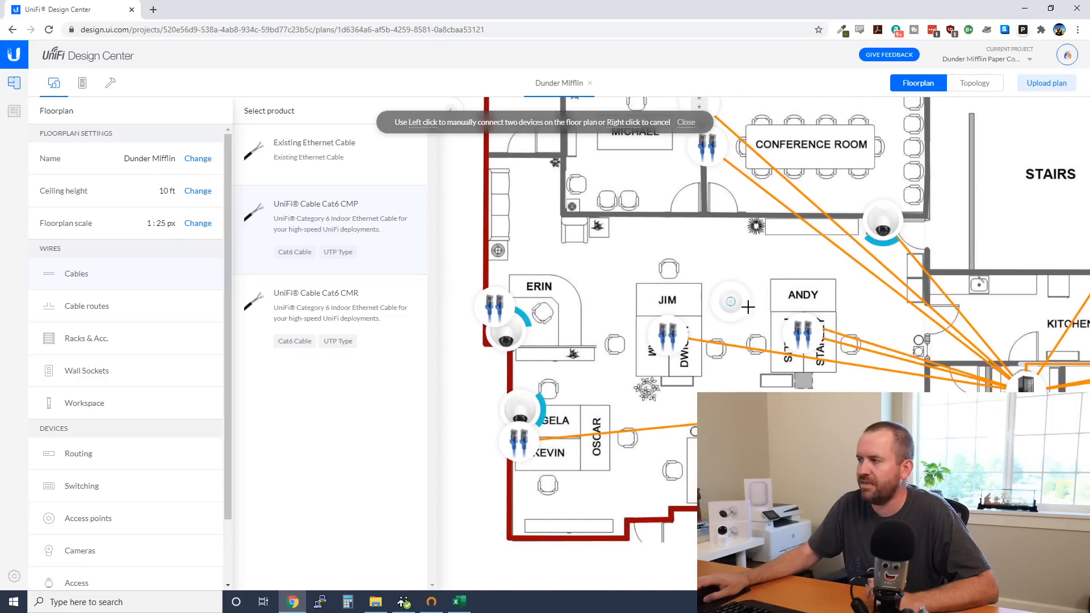
pyautogui.click(492, 307)
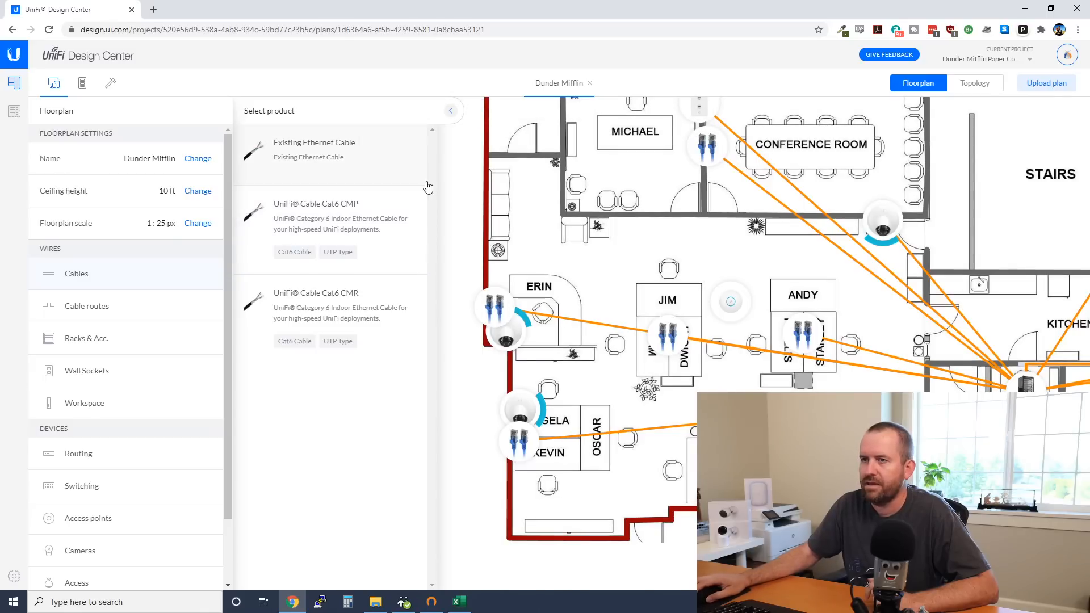
pyautogui.click(450, 110)
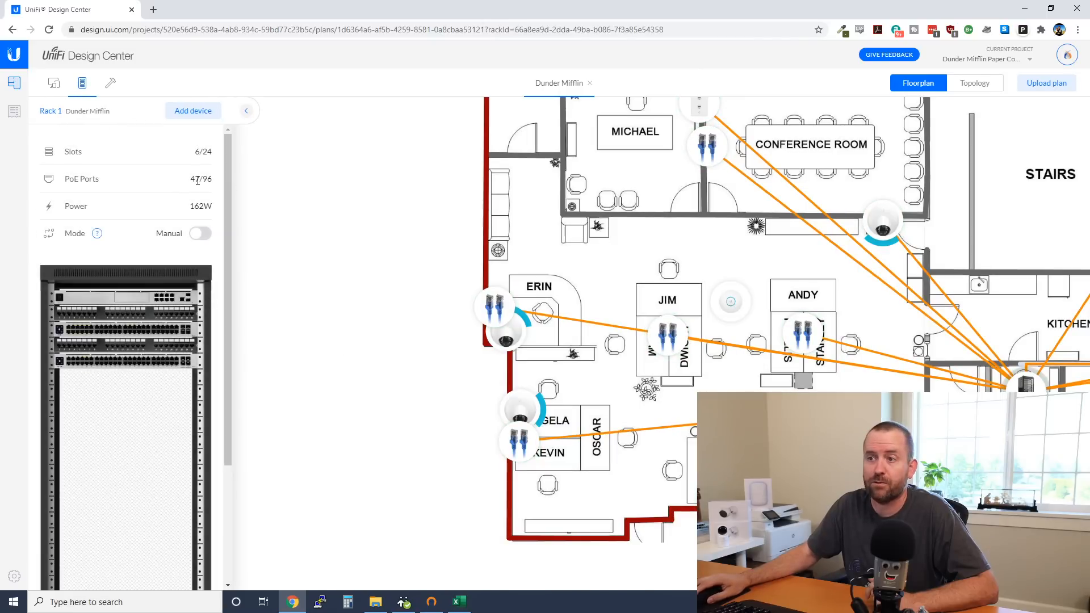
# Collapse the Rack 1 side panel to show the whole floorplan
pyautogui.click(245, 116)
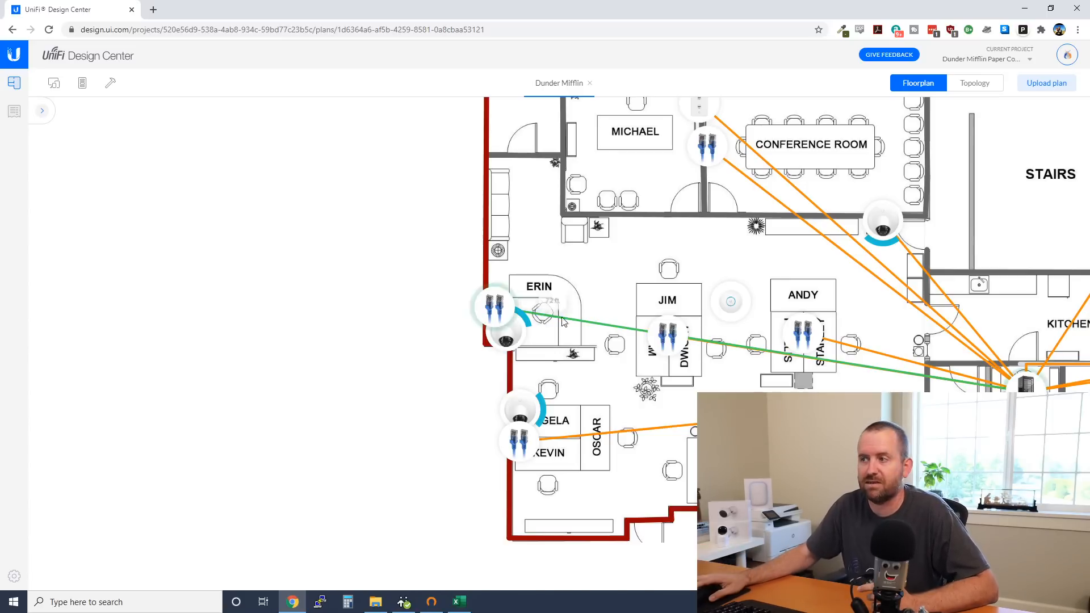
# Pan around the office layout and reopen Rack 1, now at 47/96 PoE ports
pyautogui.moveTo(578, 360); pyautogui.dragTo(504, 240)
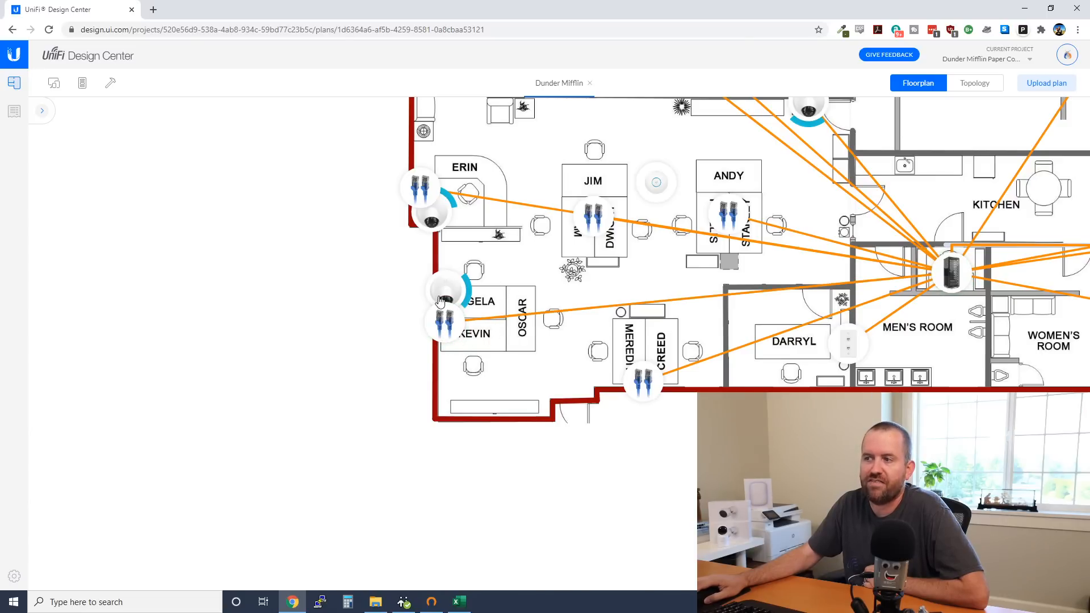
pyautogui.moveTo(636, 277); pyautogui.dragTo(542, 279)
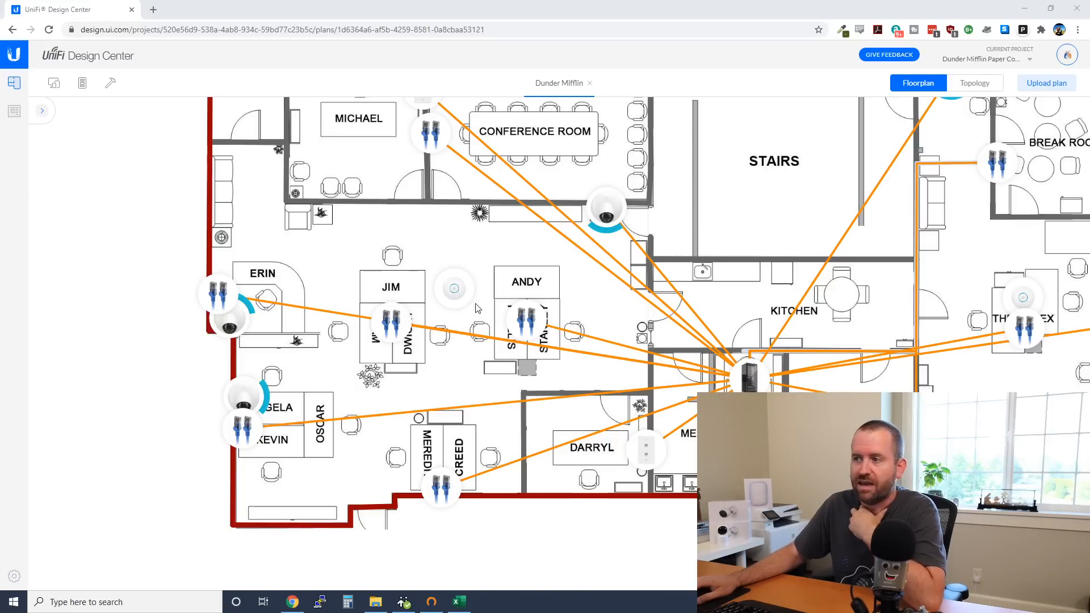
pyautogui.moveTo(530, 298); pyautogui.dragTo(358, 307)
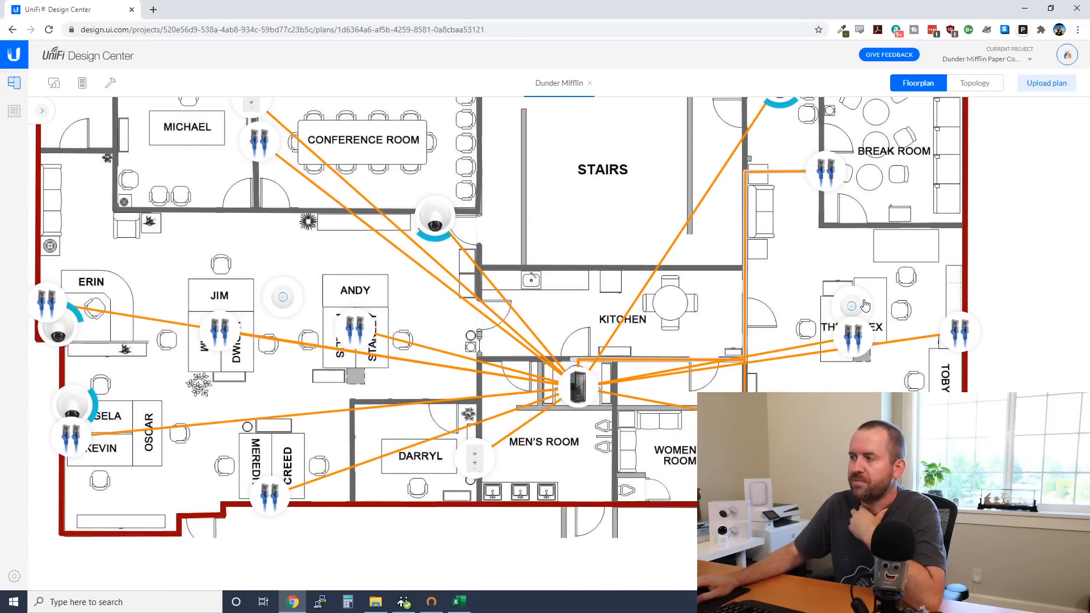
pyautogui.moveTo(425, 327); pyautogui.dragTo(546, 328)
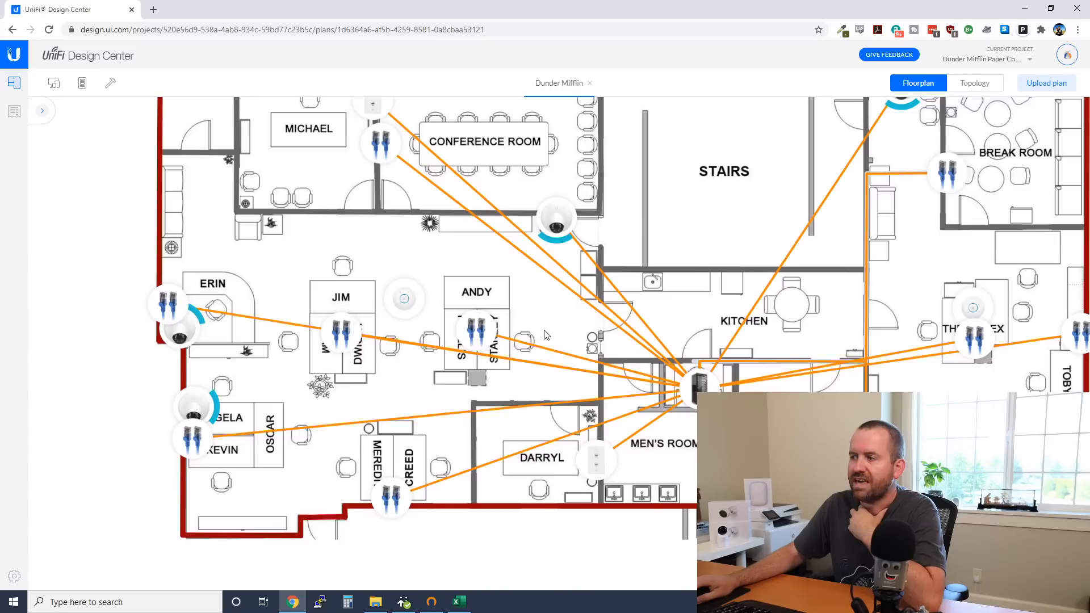
pyautogui.click(44, 111)
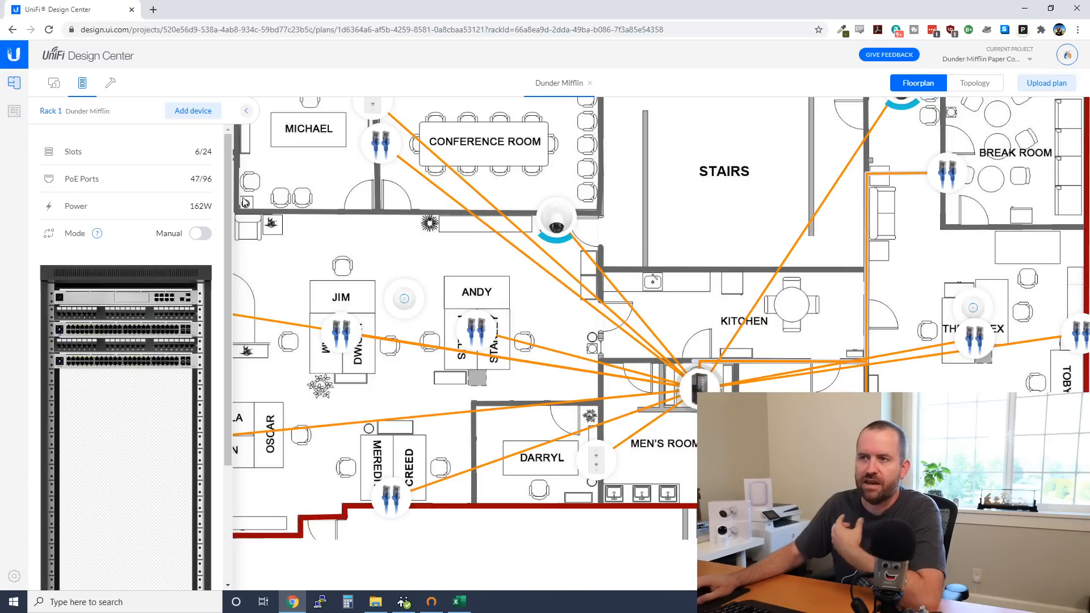
# Run a Cat6 CMP cable from the switch rack to the access point beside Jim's desk
pyautogui.click(53, 86)
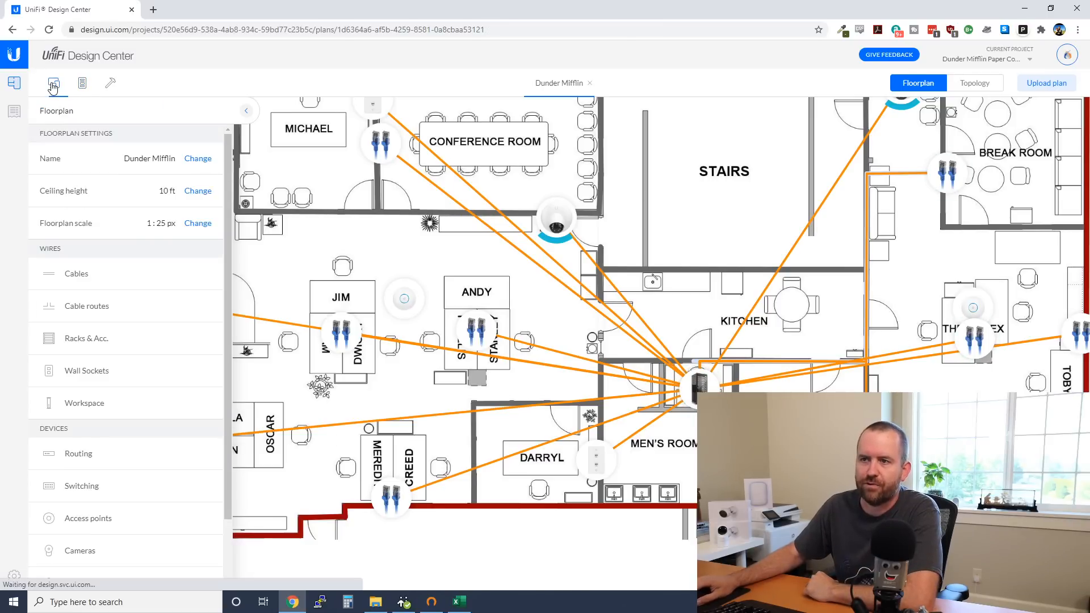
pyautogui.click(75, 275)
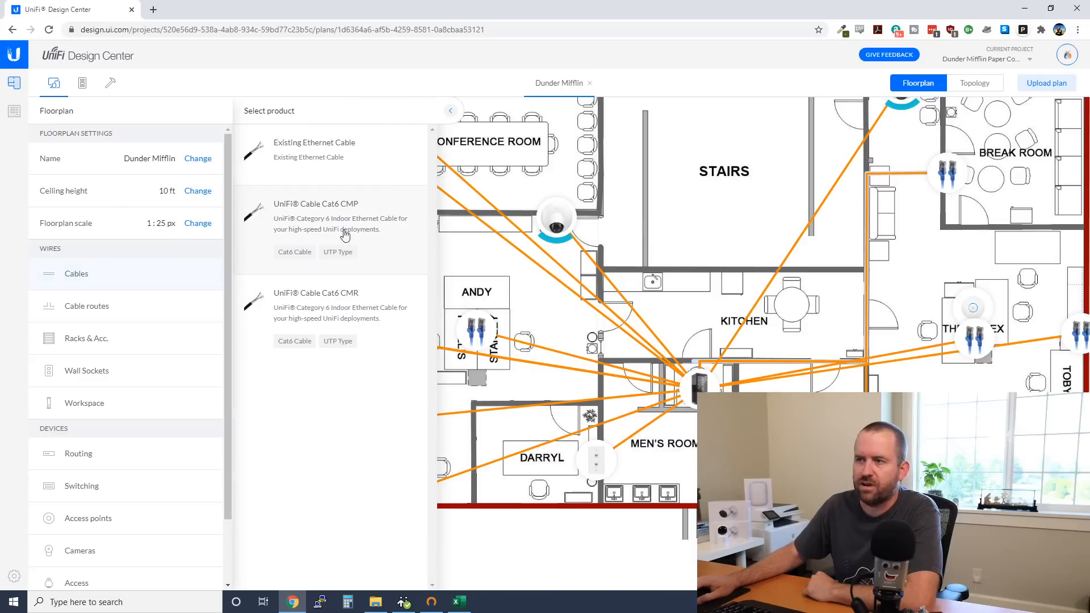
pyautogui.click(318, 208)
pyautogui.moveTo(525, 312); pyautogui.dragTo(696, 304)
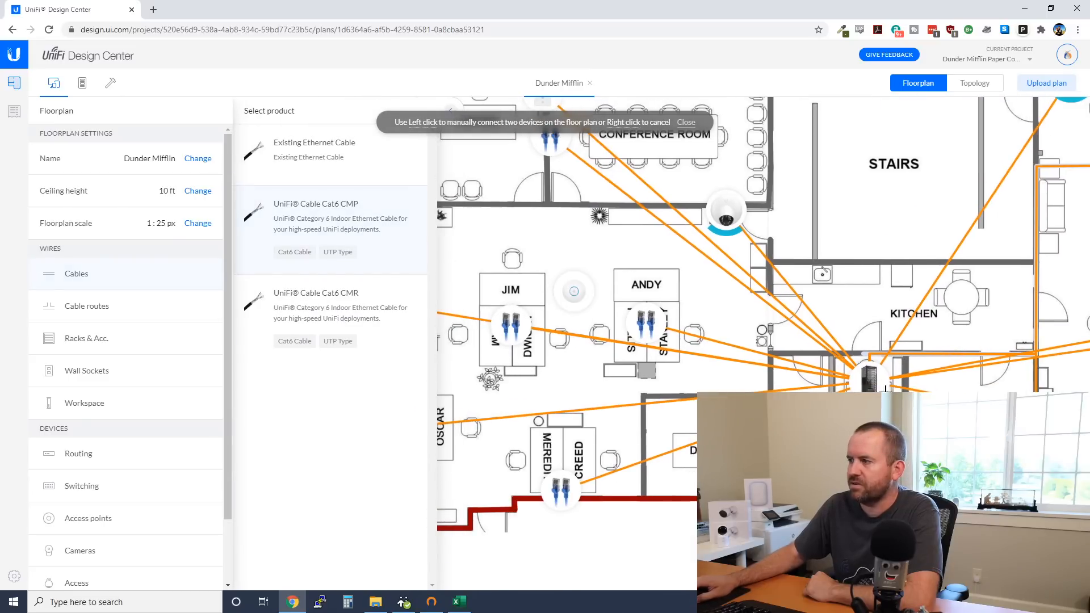
pyautogui.click(869, 378)
pyautogui.click(576, 292)
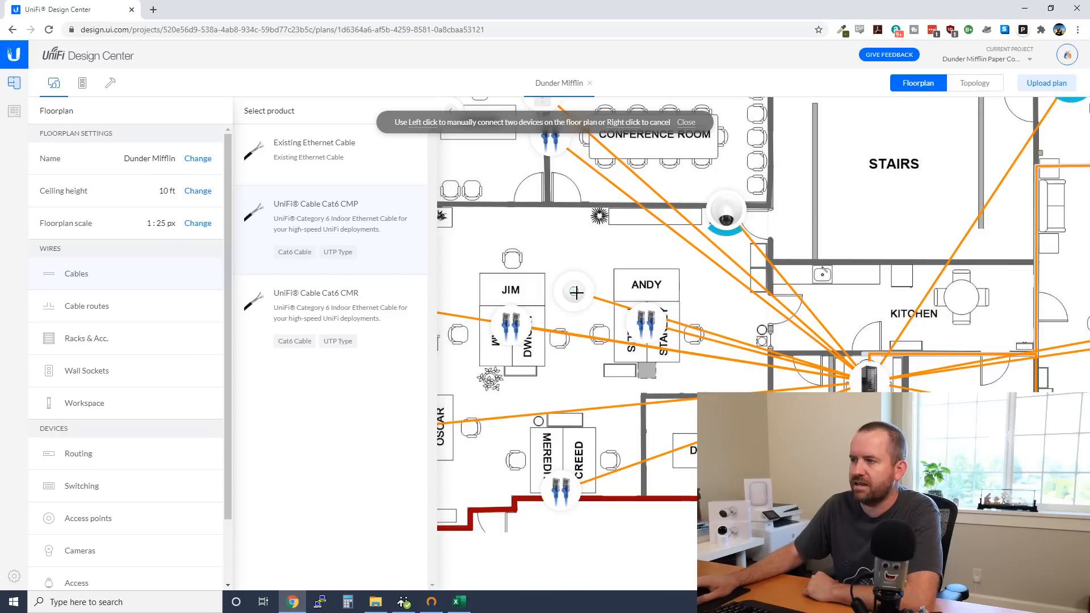
pyautogui.rightClick(574, 314)
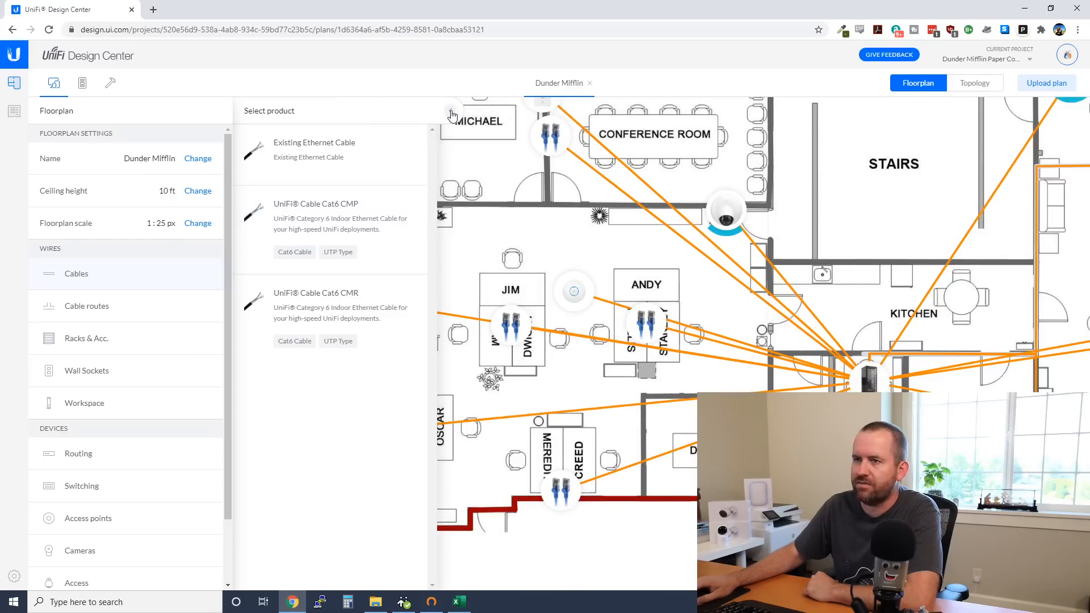
# Add a bend point to the access point cable and pull it to the wall corner
pyautogui.click(451, 116)
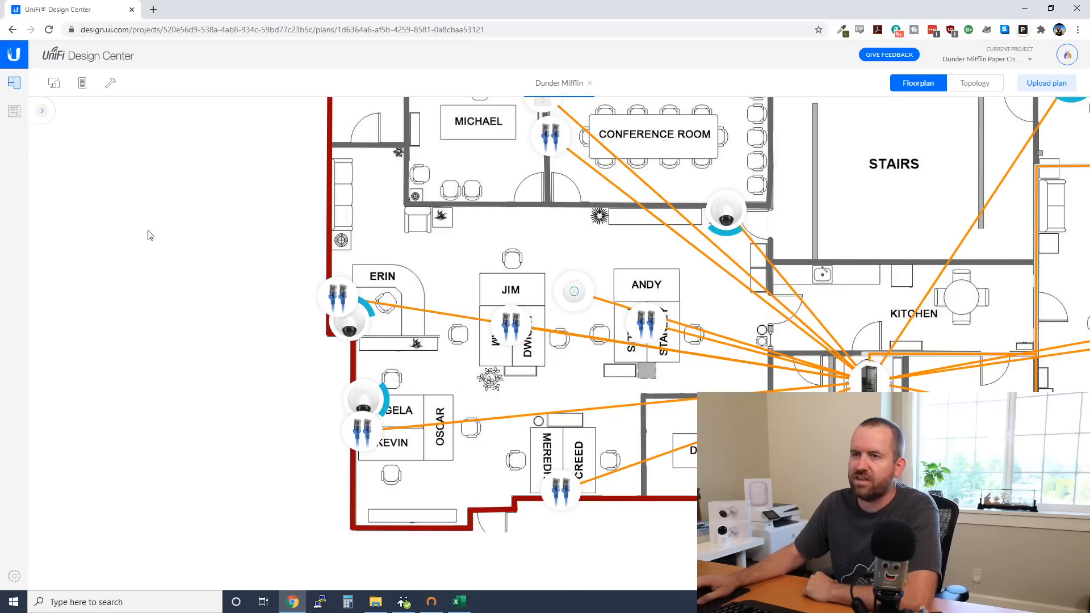
pyautogui.click(42, 110)
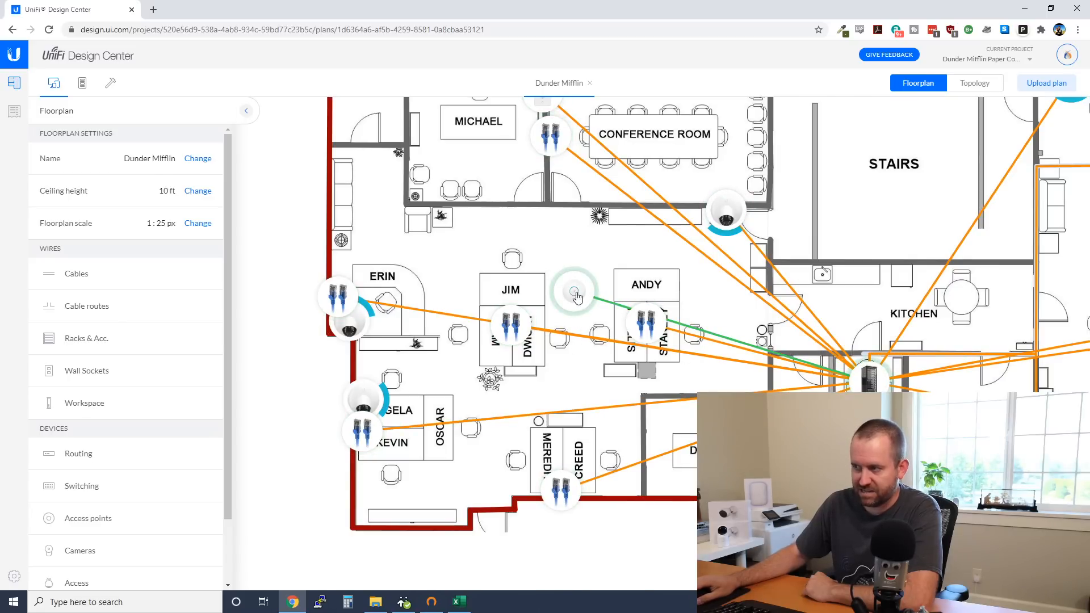
pyautogui.click(728, 341)
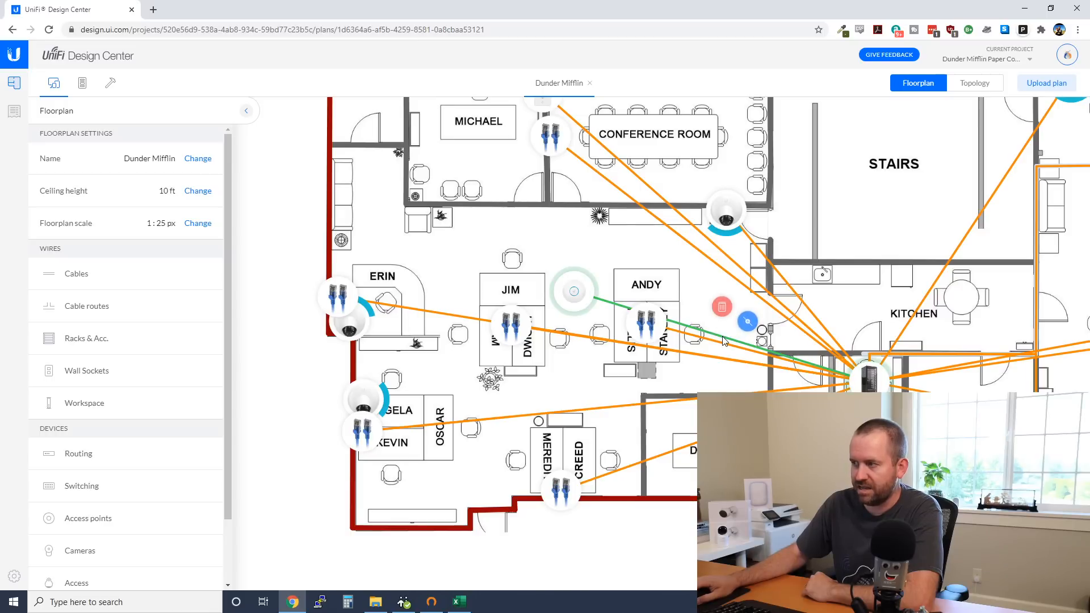
pyautogui.click(748, 321)
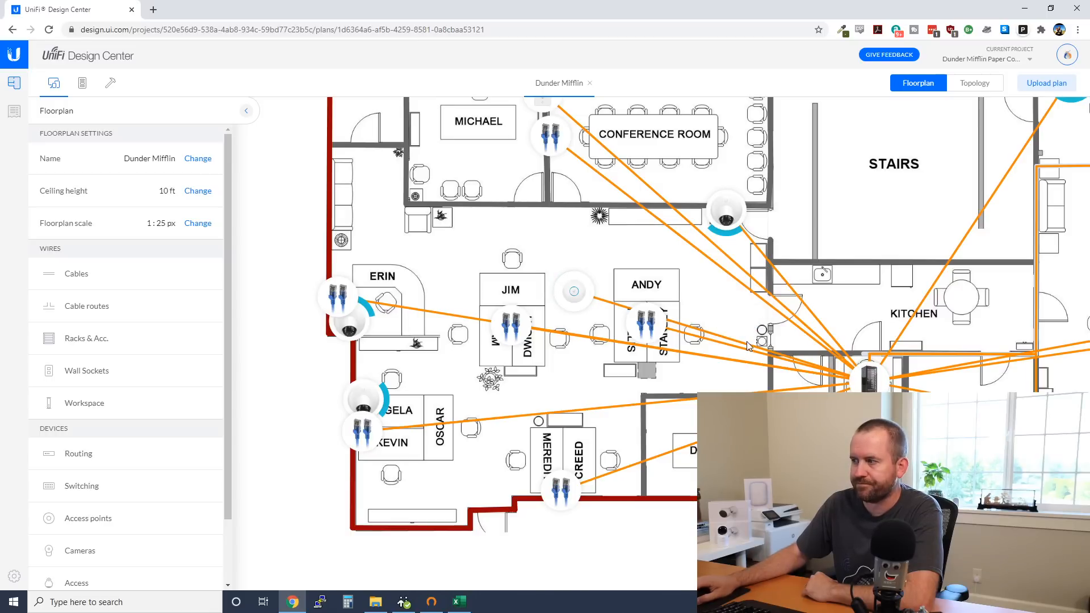
pyautogui.moveTo(724, 341); pyautogui.dragTo(864, 356)
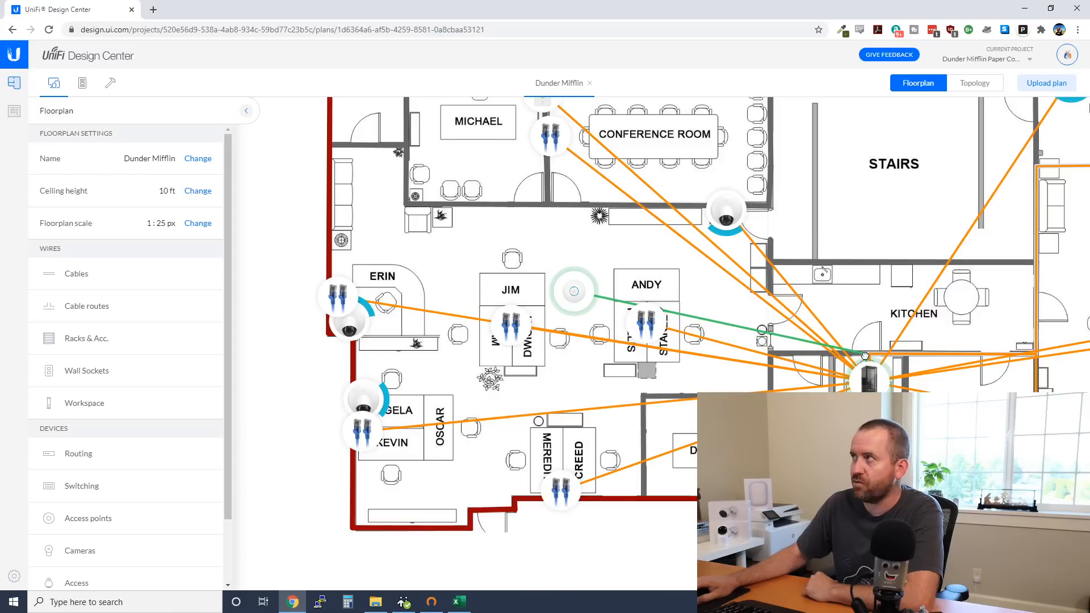
pyautogui.moveTo(720, 314); pyautogui.dragTo(505, 223)
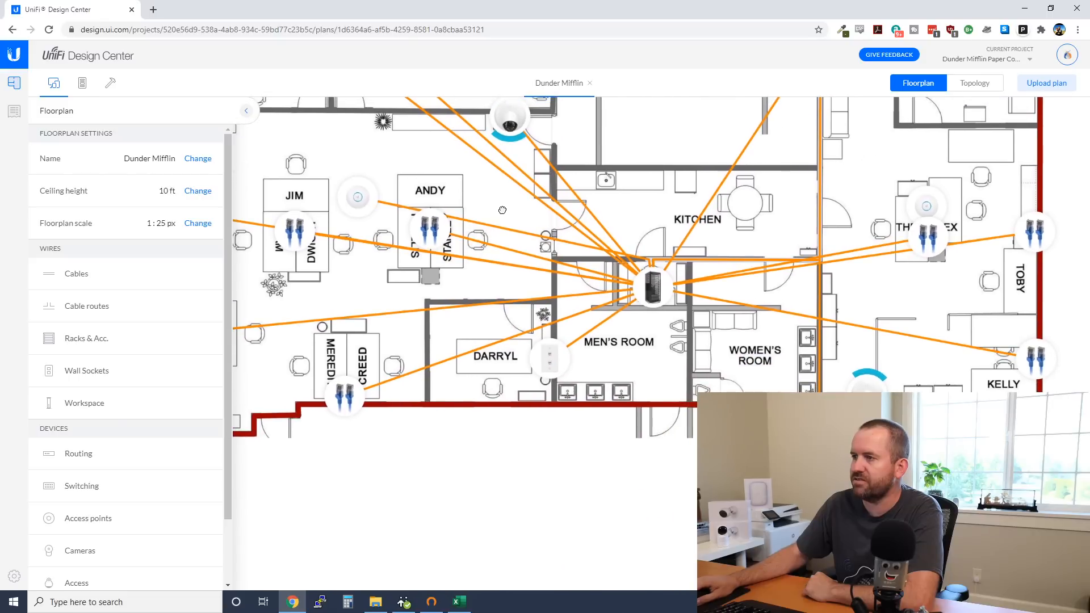
pyautogui.click(561, 240)
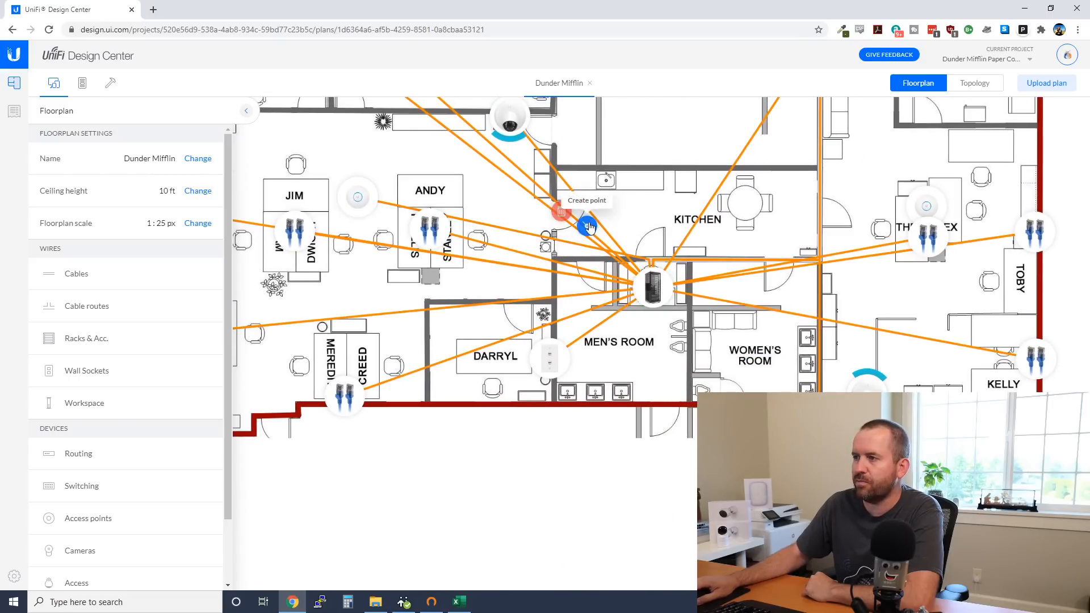
pyautogui.click(586, 227)
pyautogui.moveTo(561, 241); pyautogui.dragTo(358, 257)
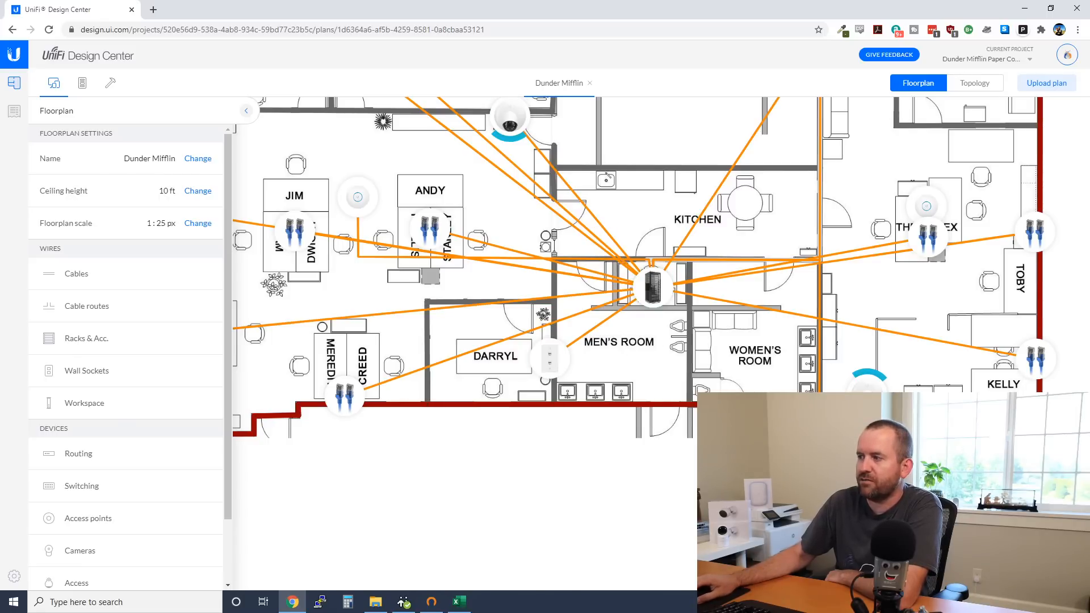
pyautogui.moveTo(471, 172); pyautogui.dragTo(612, 243)
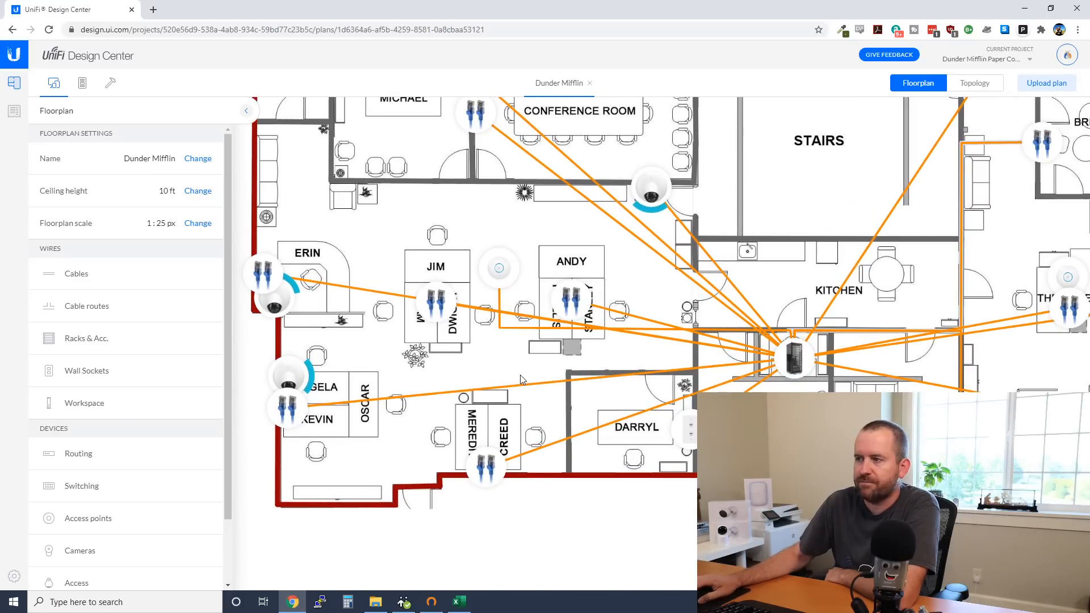
pyautogui.moveTo(520, 375); pyautogui.dragTo(398, 354)
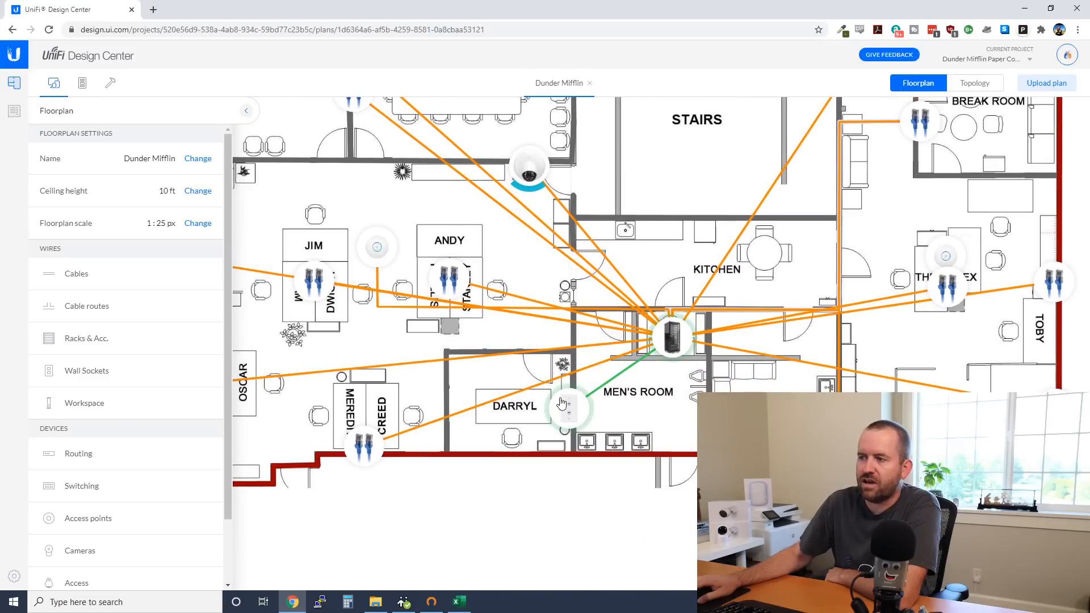
pyautogui.moveTo(421, 208); pyautogui.dragTo(547, 383)
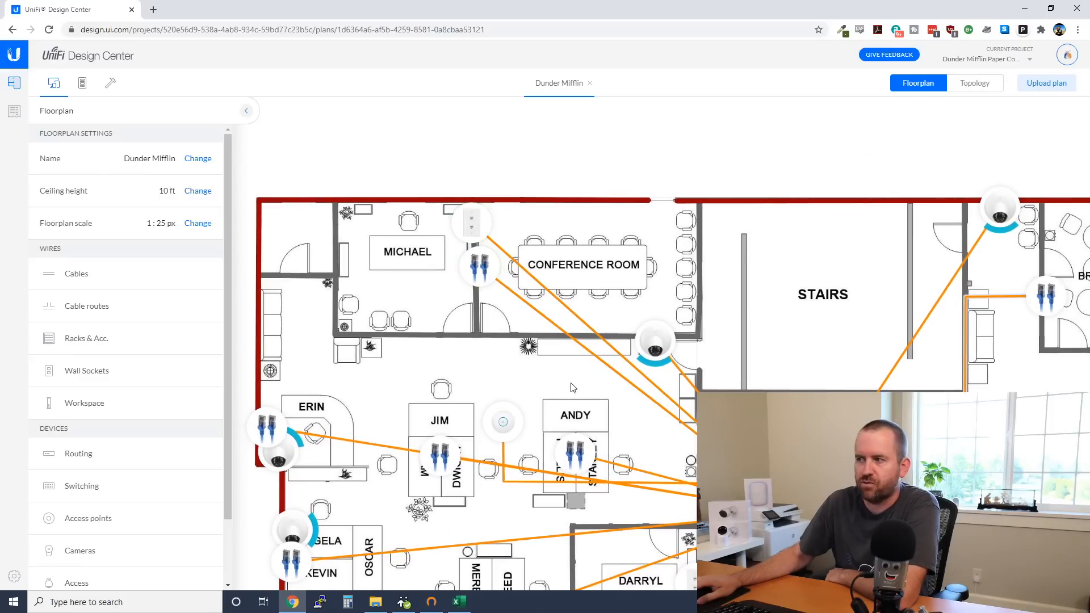
pyautogui.moveTo(566, 379); pyautogui.dragTo(372, 241)
pyautogui.moveTo(700, 337); pyautogui.dragTo(430, 392)
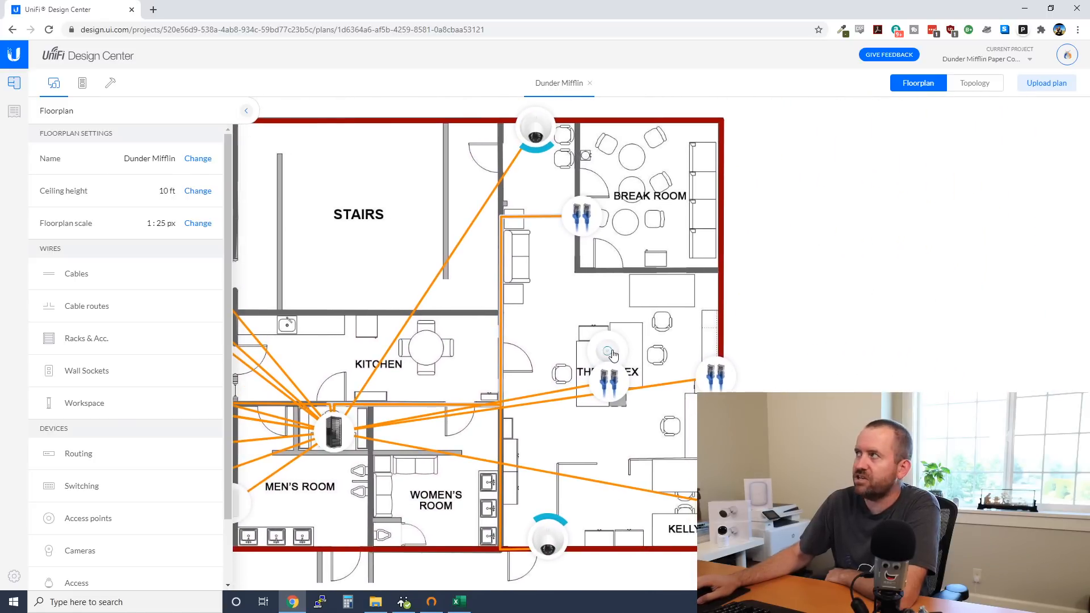
pyautogui.moveTo(498, 350); pyautogui.dragTo(408, 281)
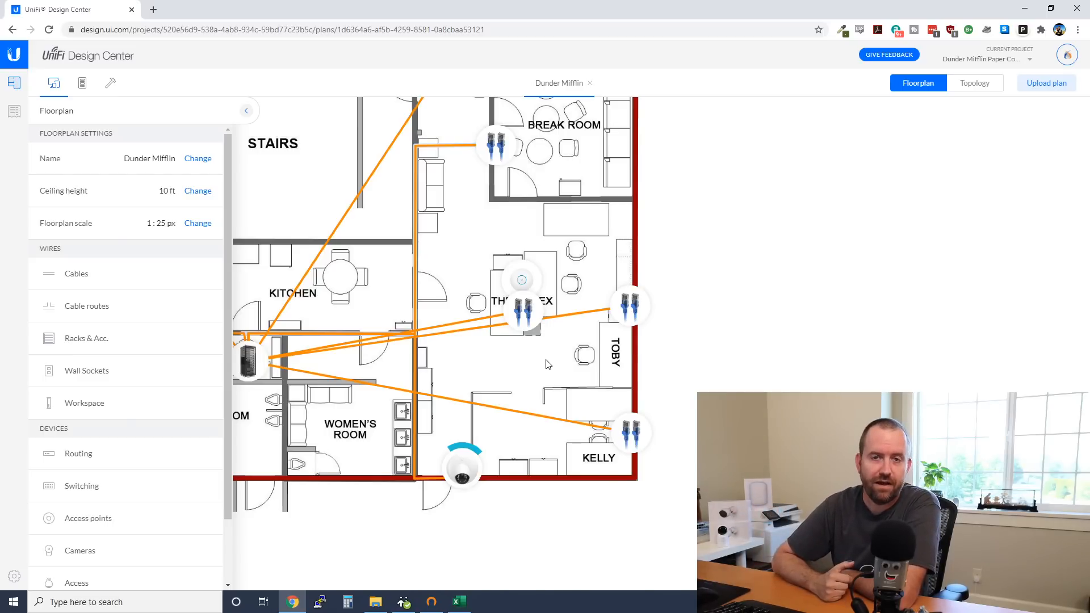
pyautogui.moveTo(515, 225); pyautogui.dragTo(530, 382)
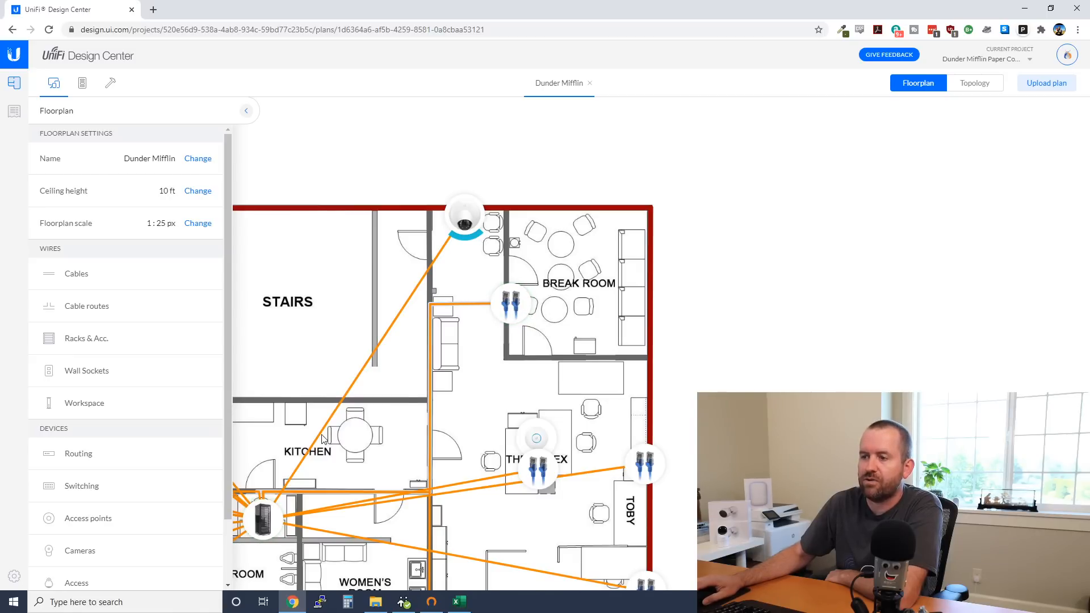
pyautogui.moveTo(479, 422); pyautogui.dragTo(773, 230)
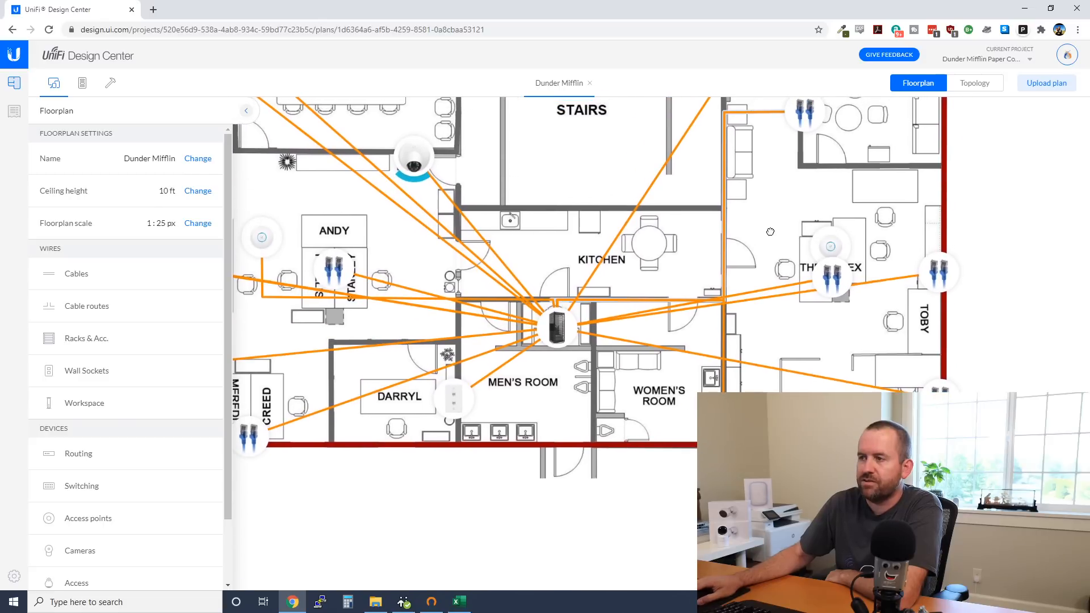
# Review Rack 1's slot, port and power details, then bring up the map display settings
pyautogui.click(248, 116)
pyautogui.click(556, 326)
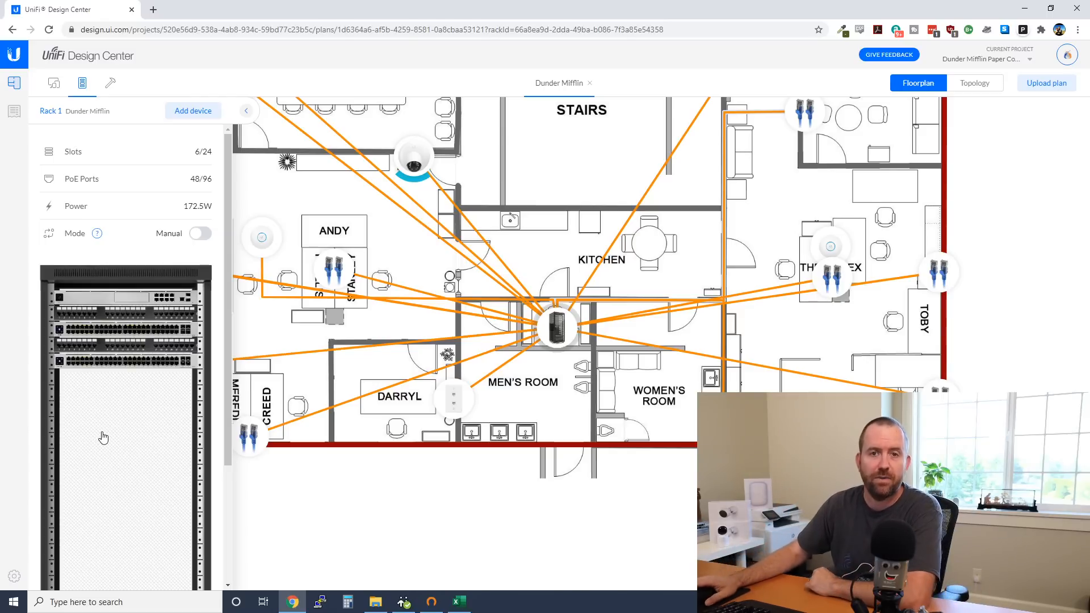
pyautogui.moveTo(538, 254); pyautogui.dragTo(650, 277)
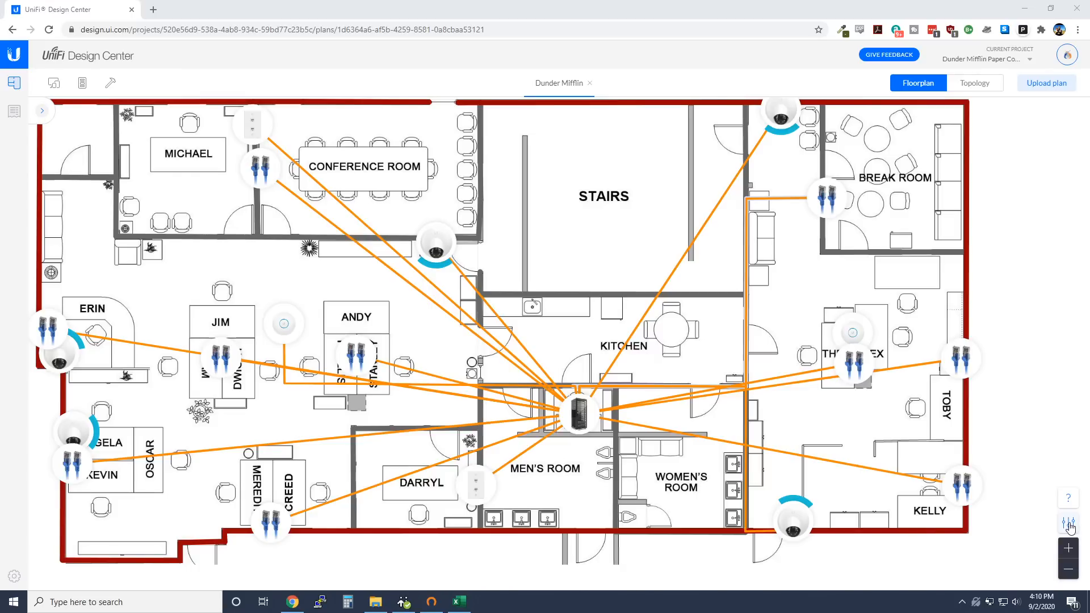
pyautogui.click(1067, 523)
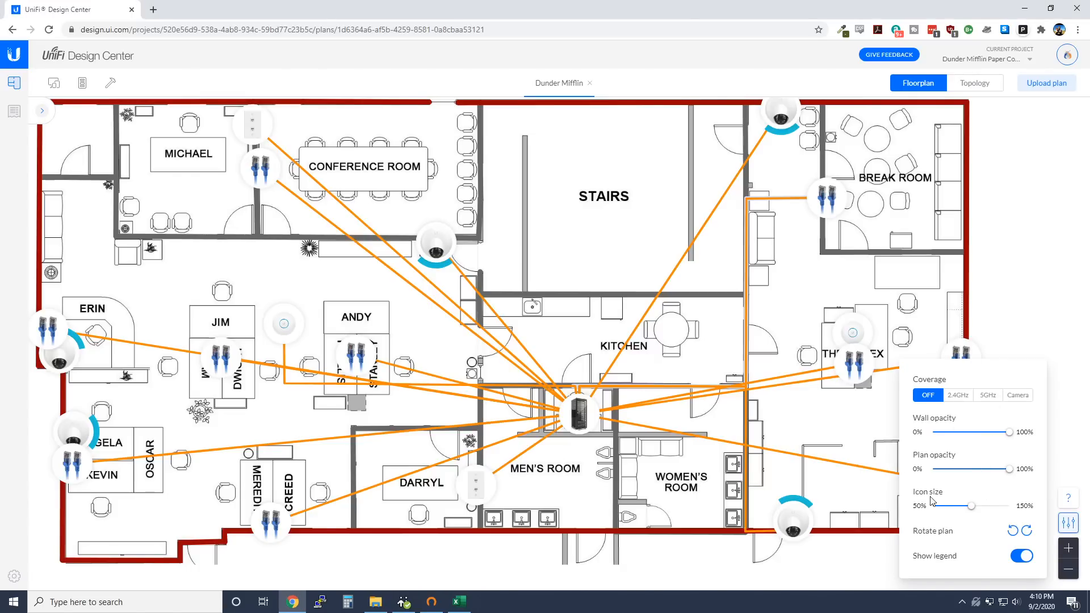
# Shrink all floorplan device icons by setting Icon size to about 50%
pyautogui.moveTo(971, 505)
pyautogui.mouseDown()
pyautogui.moveTo(940, 511)
pyautogui.moveTo(988, 511)
pyautogui.moveTo(956, 511)
pyautogui.mouseUp()
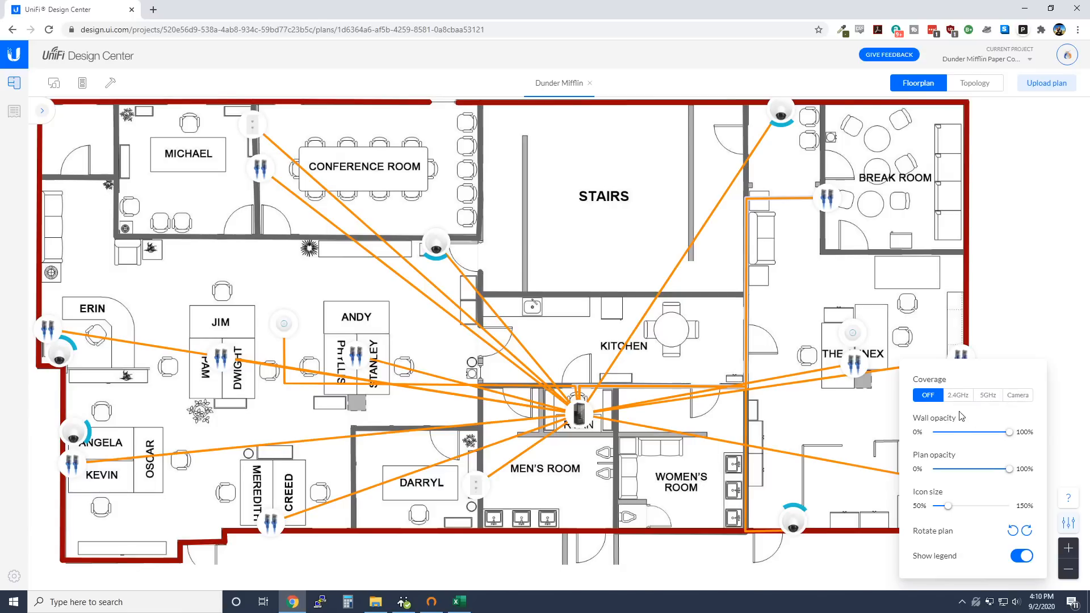
# Show the 2.4GHz coverage heatmap, then switch Coverage to 5GHz and close the display settings
pyautogui.click(958, 396)
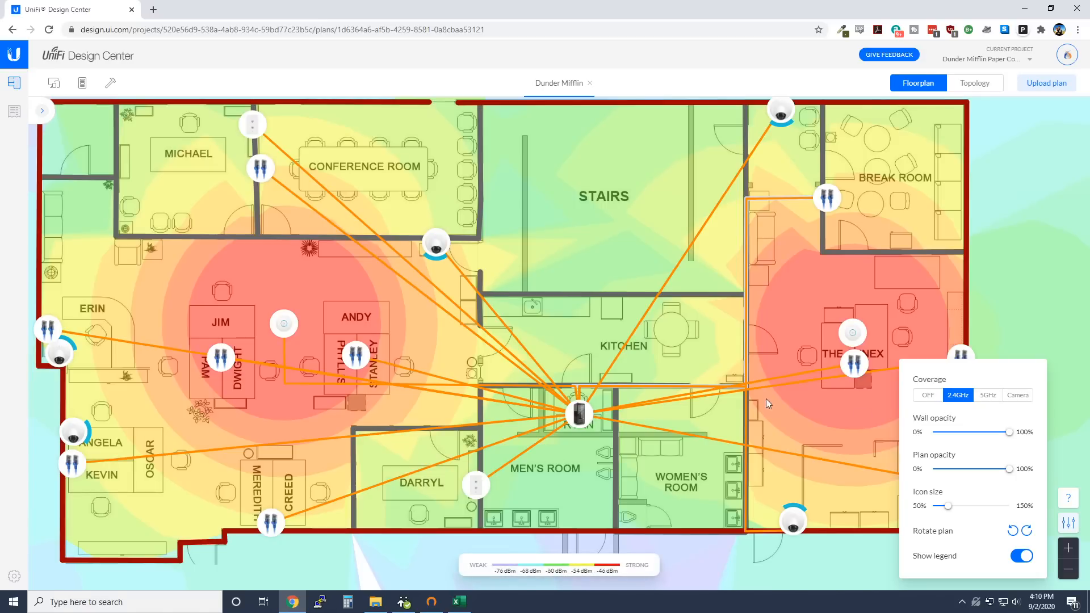
pyautogui.moveTo(584, 267); pyautogui.dragTo(612, 269)
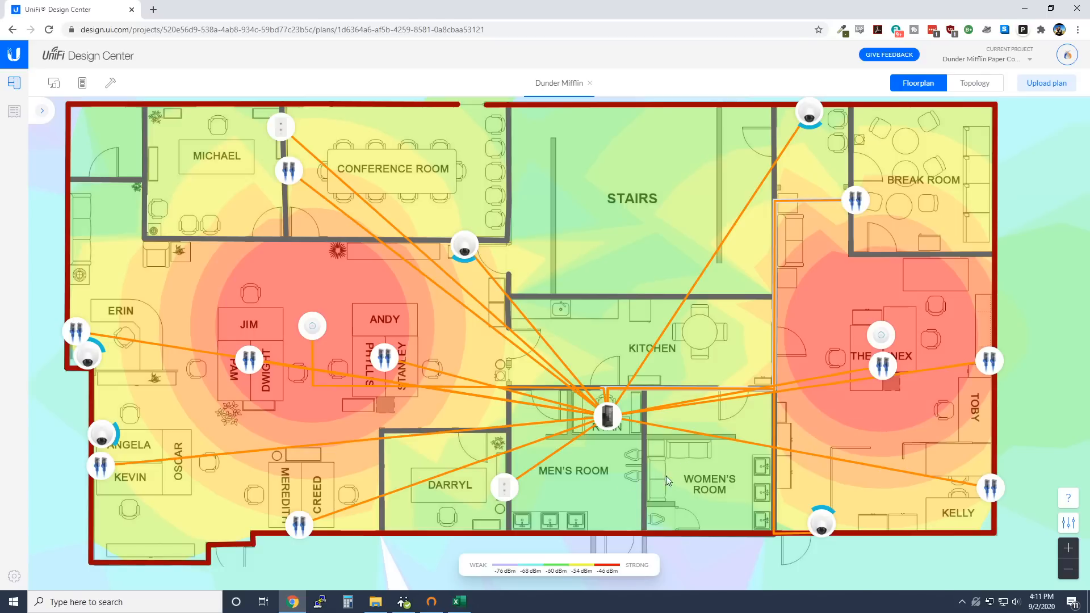
pyautogui.click(1068, 522)
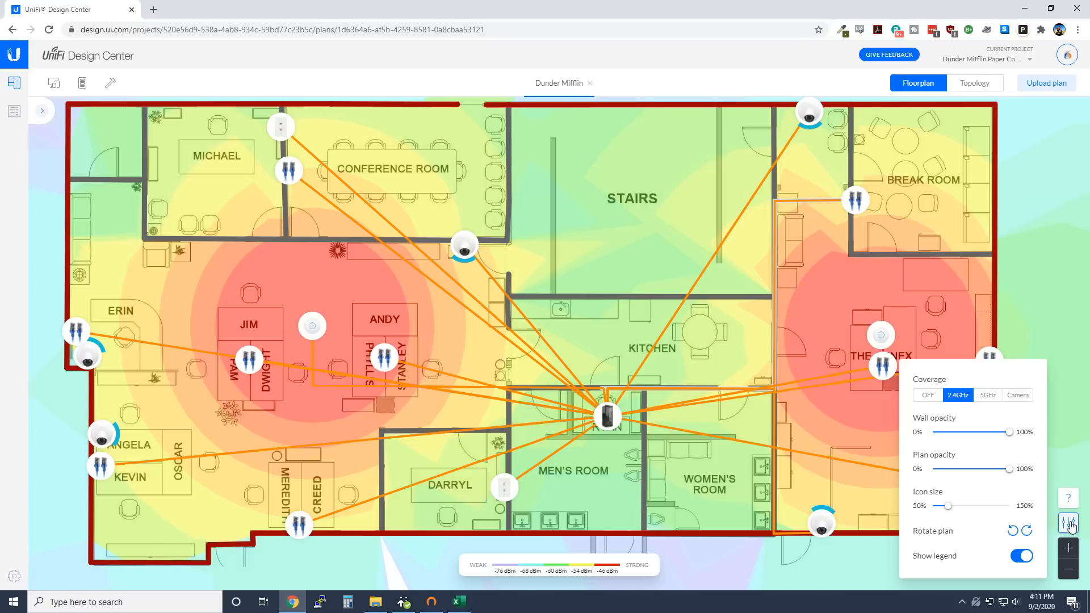
pyautogui.click(987, 395)
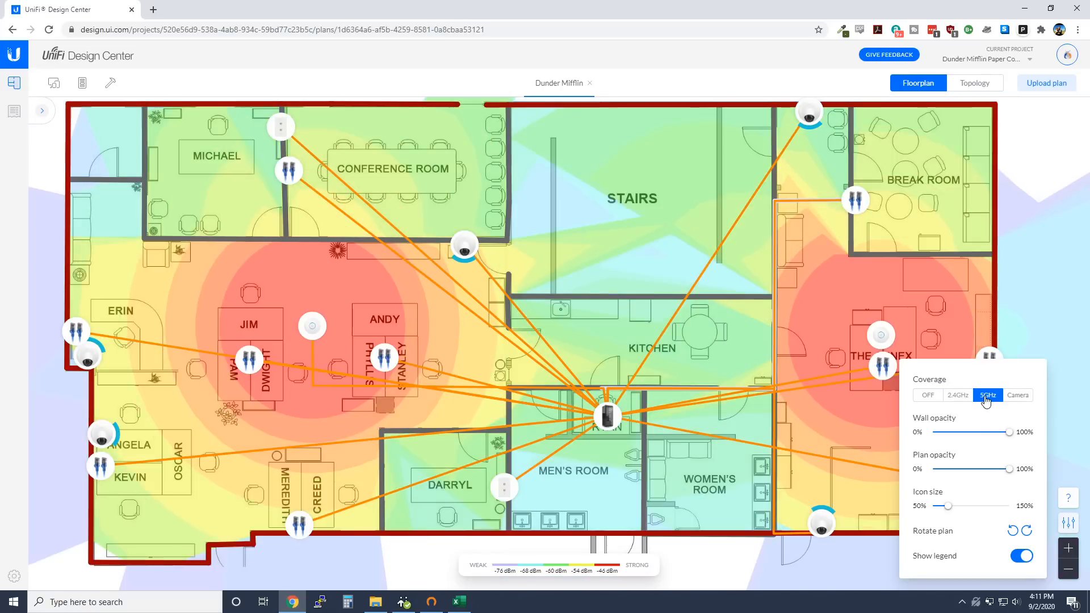
pyautogui.click(1030, 325)
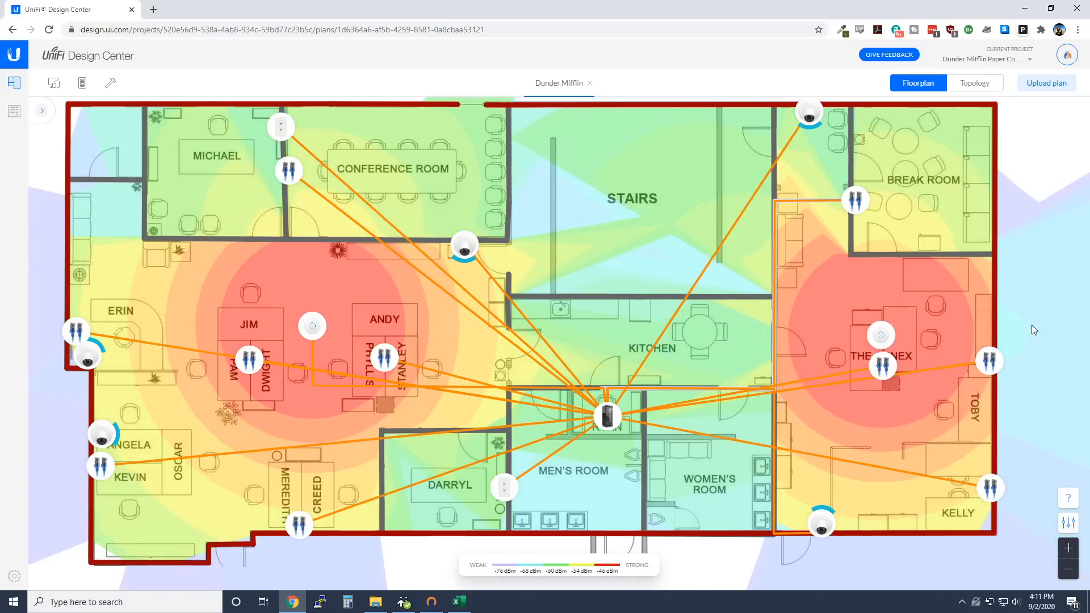
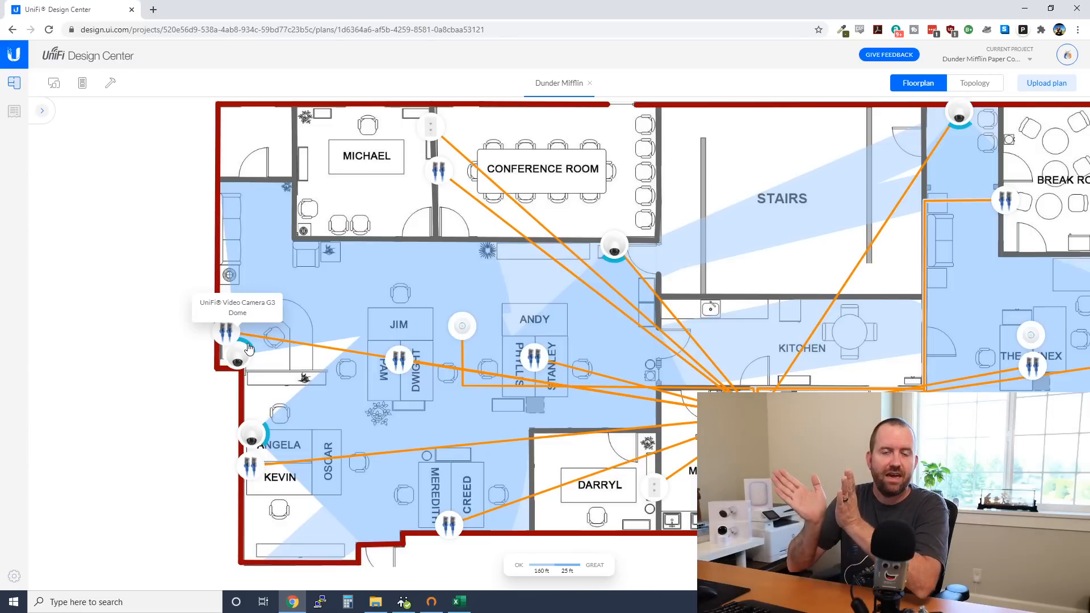
# Rotate the camera by Erin's desk so its view points toward Jim and Andy
pyautogui.moveTo(248, 347)
pyautogui.mouseDown()
pyautogui.moveTo(246, 365)
pyautogui.moveTo(249, 348)
pyautogui.mouseUp()
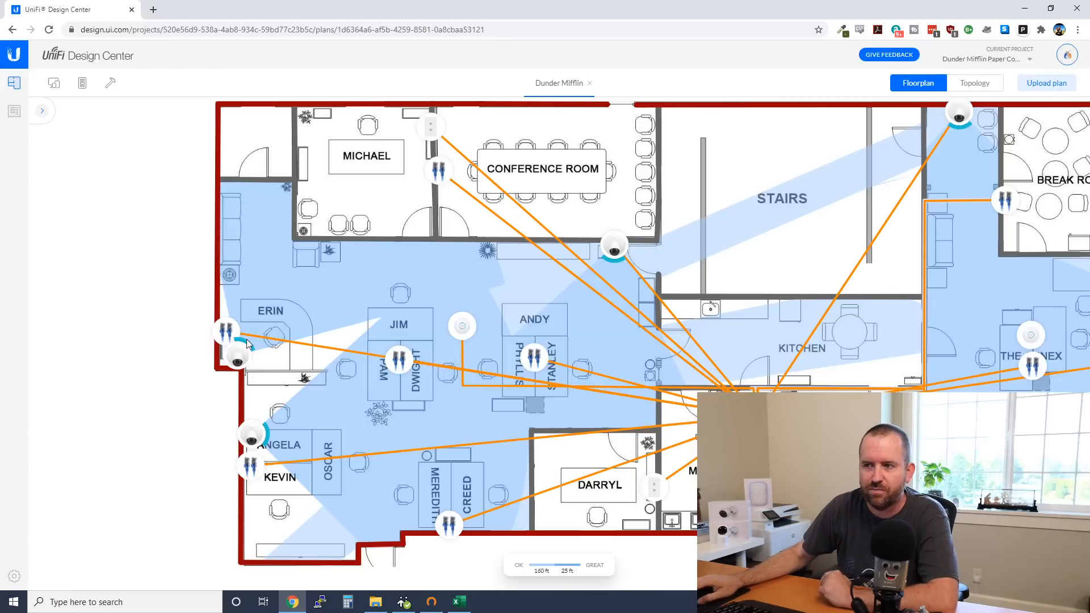
pyautogui.moveTo(250, 347); pyautogui.dragTo(248, 343)
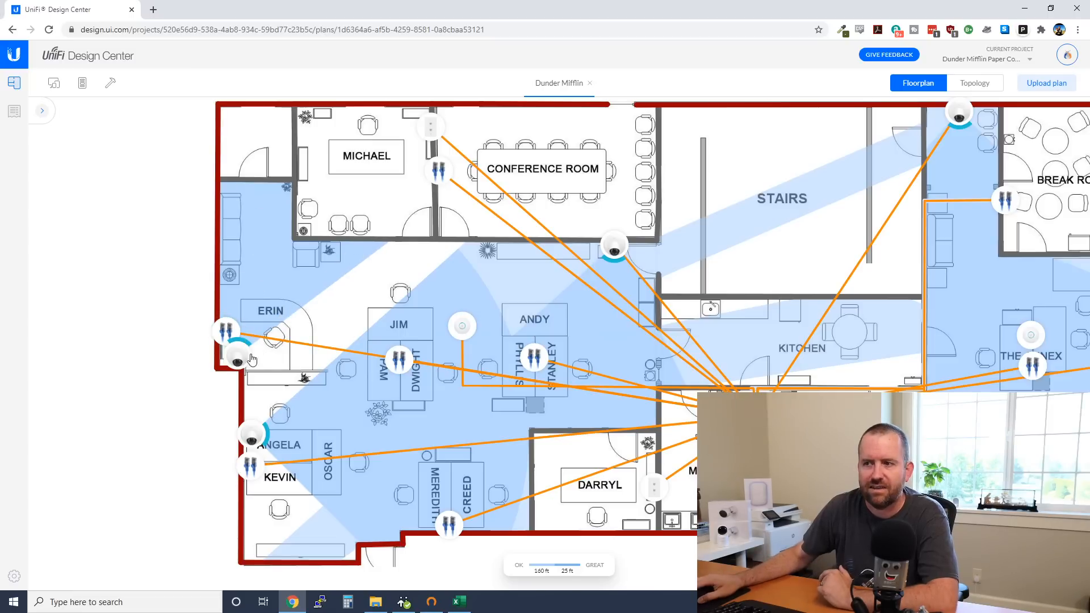
pyautogui.moveTo(243, 343); pyautogui.dragTo(250, 347)
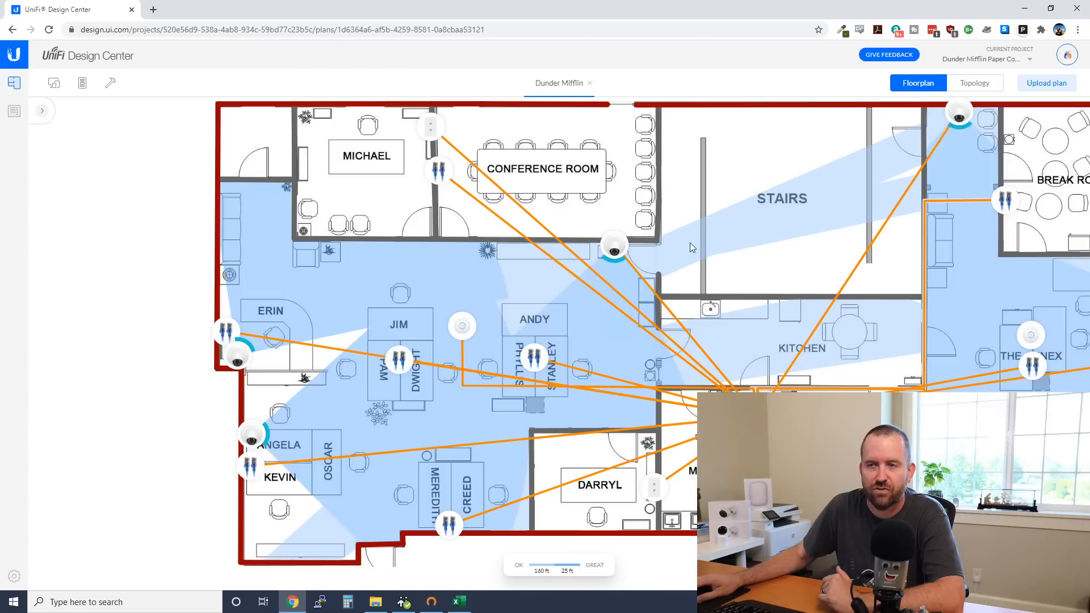
# Turn off the camera coverage shading on the floorplan
pyautogui.moveTo(697, 364); pyautogui.dragTo(149, 371)
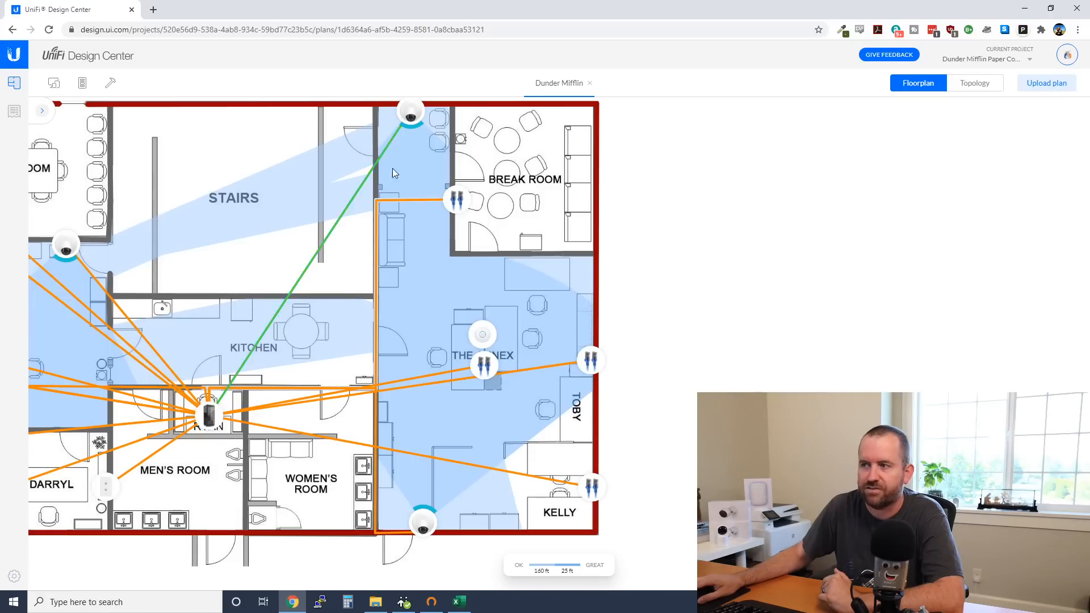
pyautogui.moveTo(294, 375); pyautogui.dragTo(677, 375)
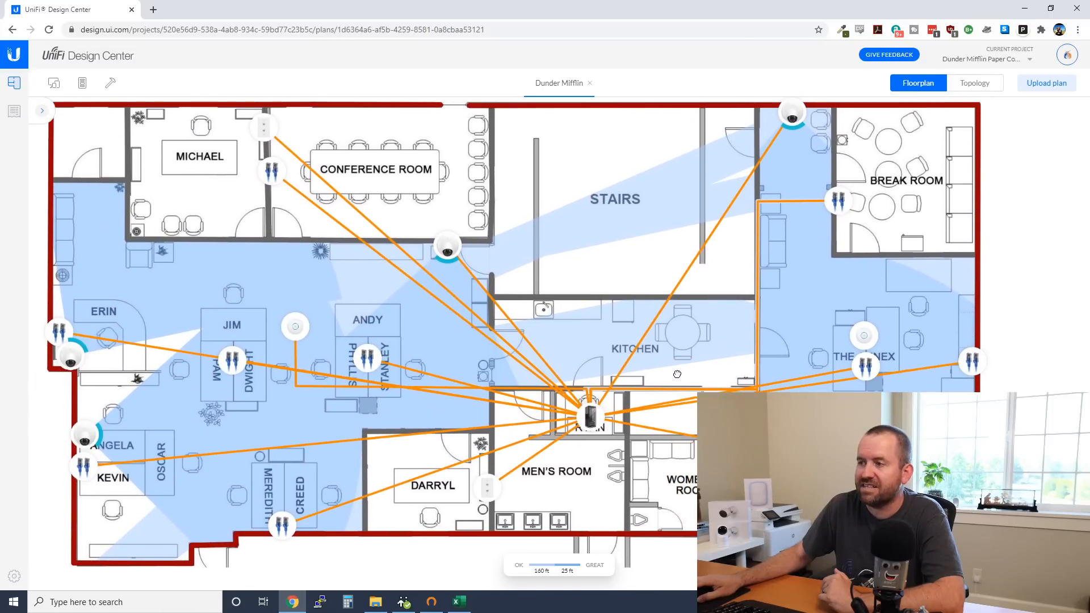
pyautogui.moveTo(677, 374); pyautogui.dragTo(686, 373)
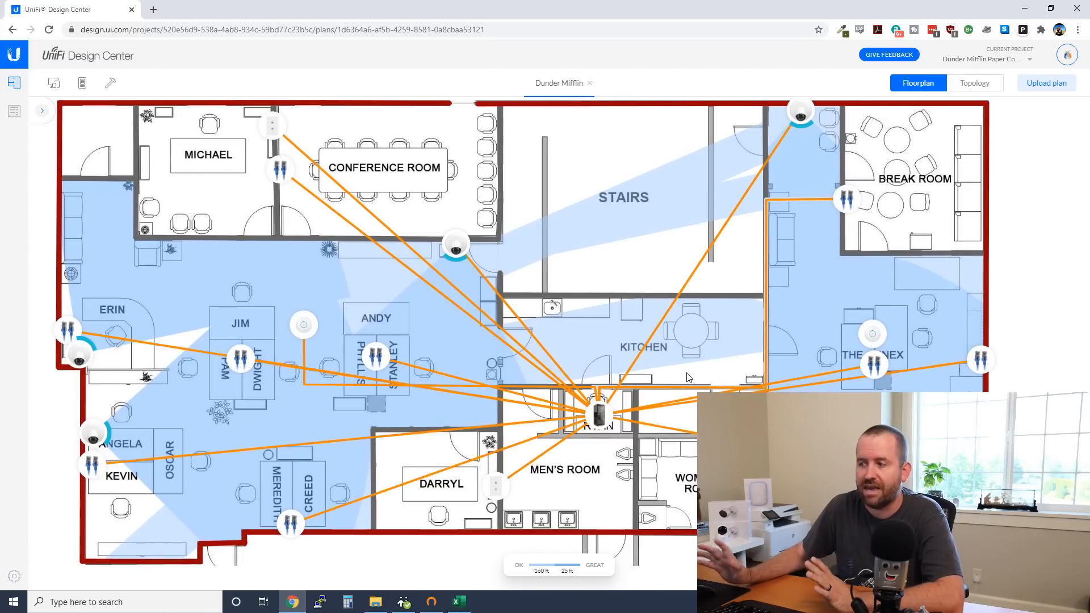
pyautogui.moveTo(614, 271)
pyautogui.mouseDown()
pyautogui.moveTo(655, 261)
pyautogui.moveTo(626, 275)
pyautogui.mouseUp()
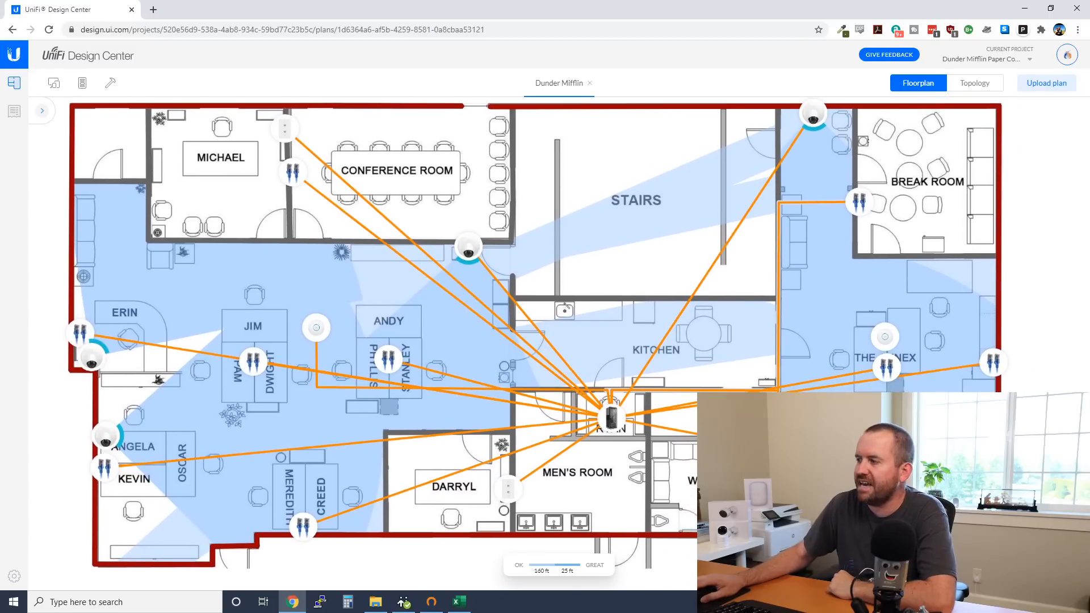
pyautogui.click(1023, 392)
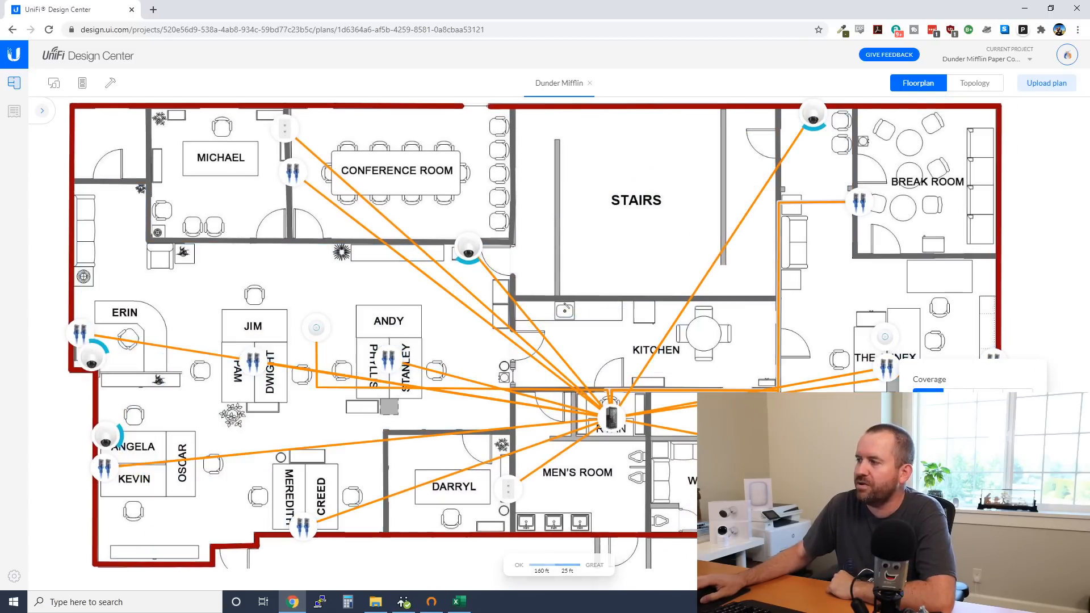
# Inspect the topology tree: Dream Machine Pro feeding the USW 48 POE and USW Pro 48 POE switches
pyautogui.click(976, 87)
pyautogui.moveTo(493, 360); pyautogui.dragTo(391, 340)
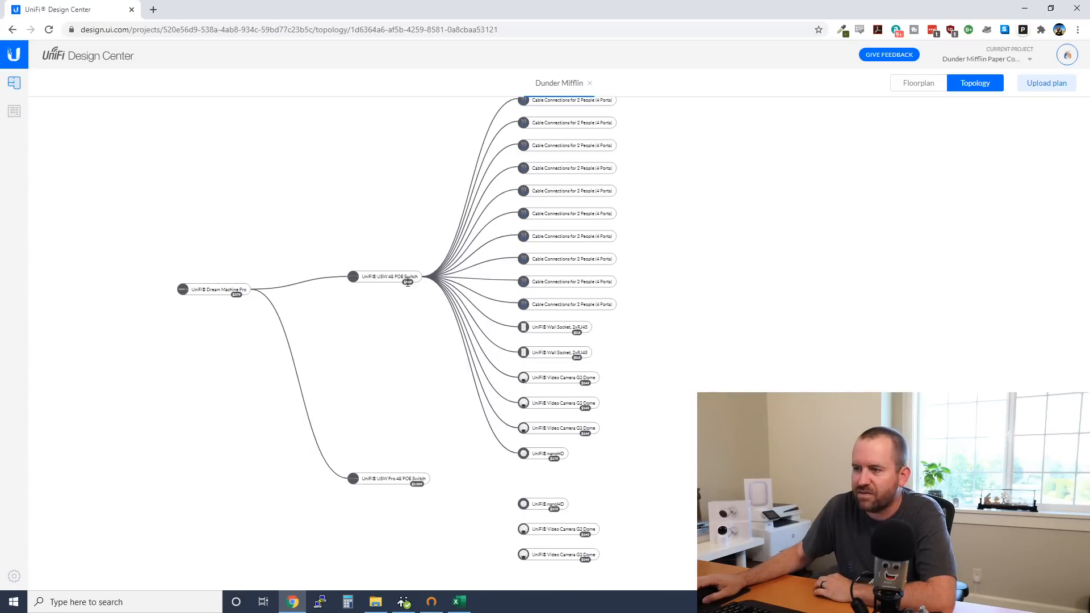
pyautogui.scroll(6, 413, 482)
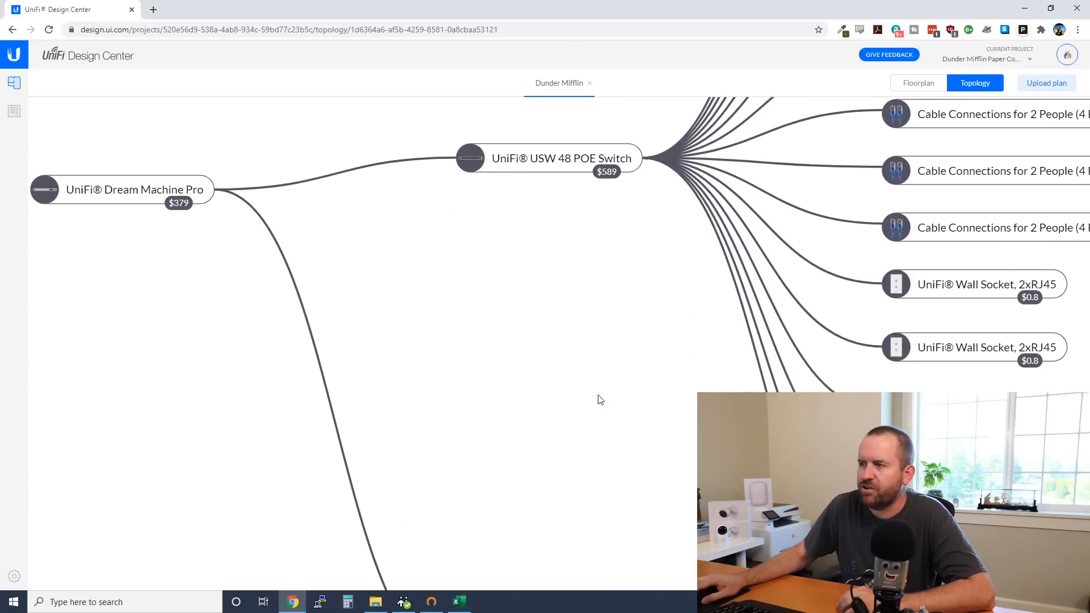
pyautogui.moveTo(592, 218); pyautogui.dragTo(578, 204)
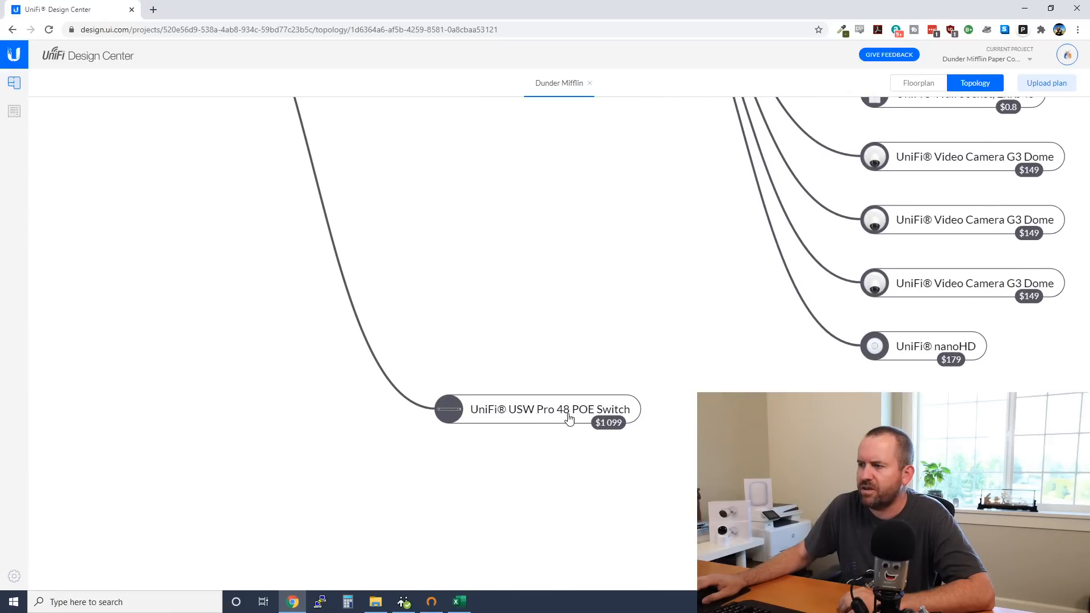
pyautogui.moveTo(584, 194); pyautogui.dragTo(587, 435)
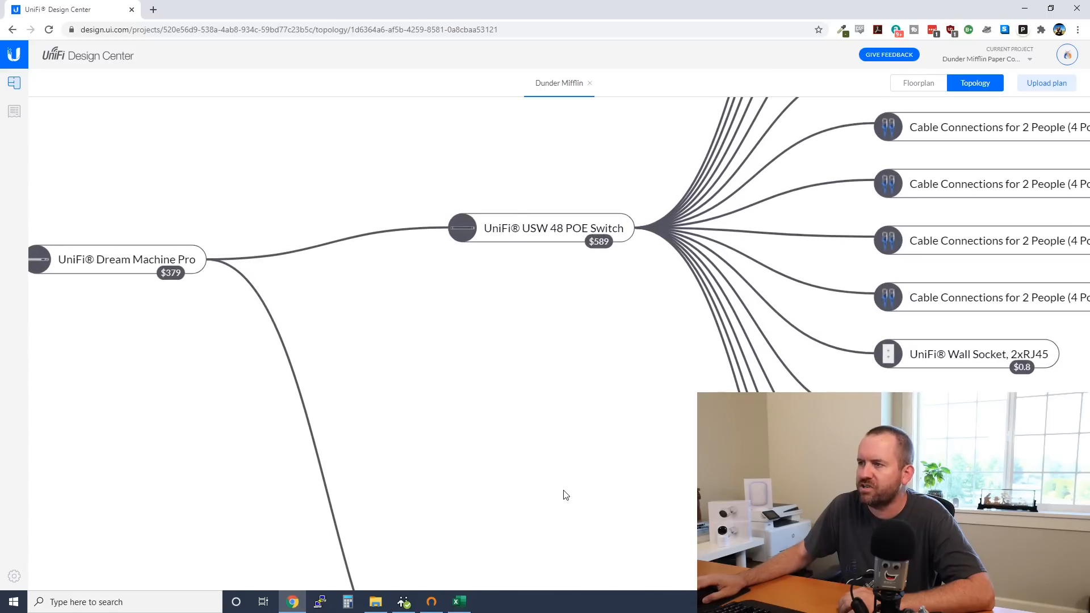
pyautogui.moveTo(564, 494); pyautogui.dragTo(535, 333)
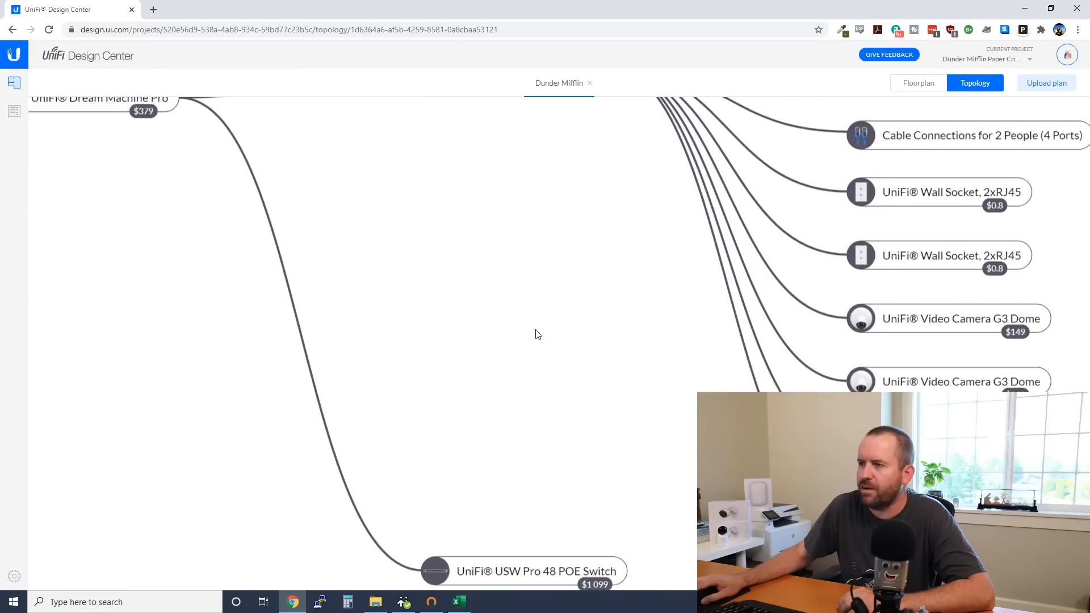
pyautogui.scroll(-5, 600, 397)
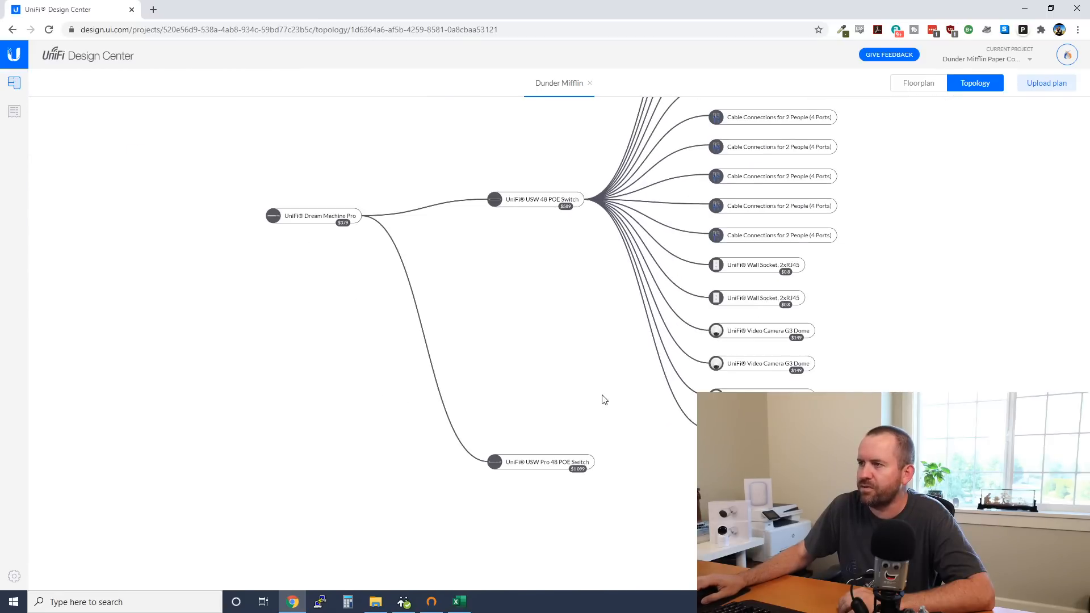
# Remove the USW 48 POE Switch from Rack 1
pyautogui.click(919, 84)
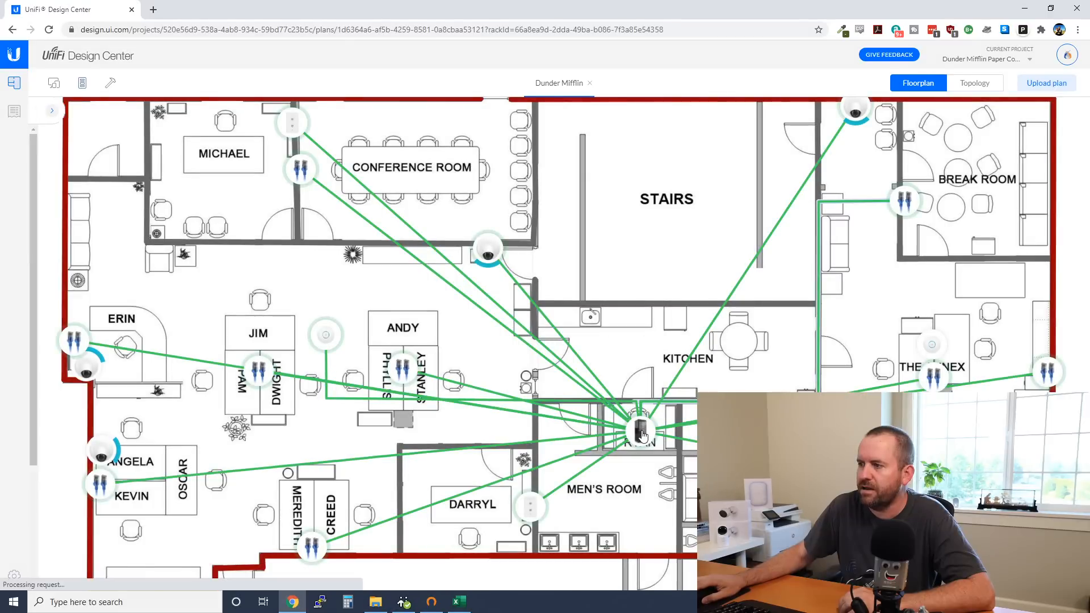
pyautogui.click(641, 436)
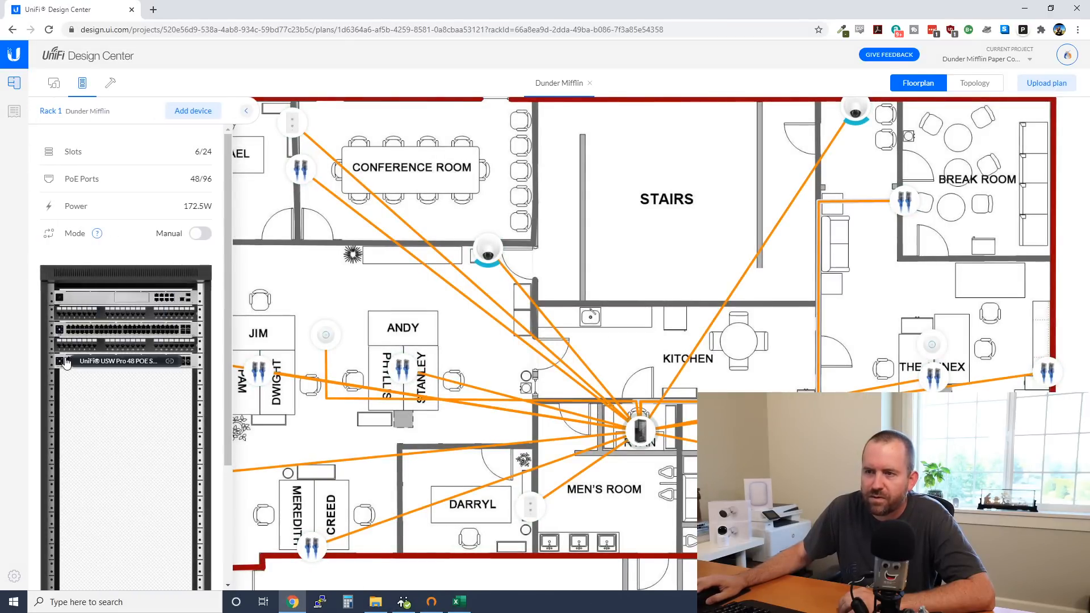
pyautogui.moveTo(67, 362); pyautogui.dragTo(69, 333)
pyautogui.rightClick(66, 333)
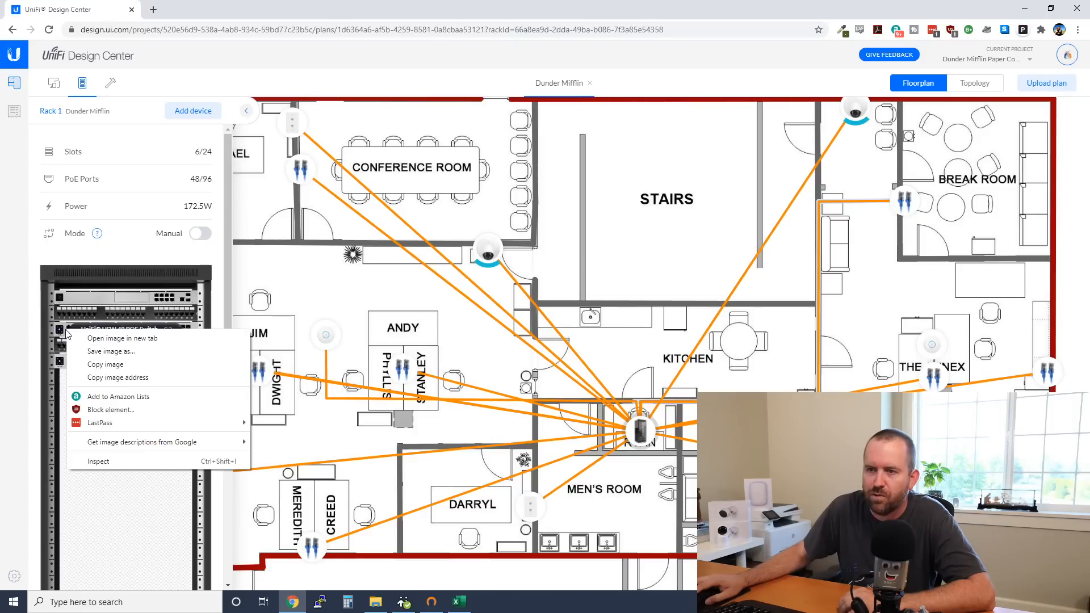
pyautogui.press('Escape')
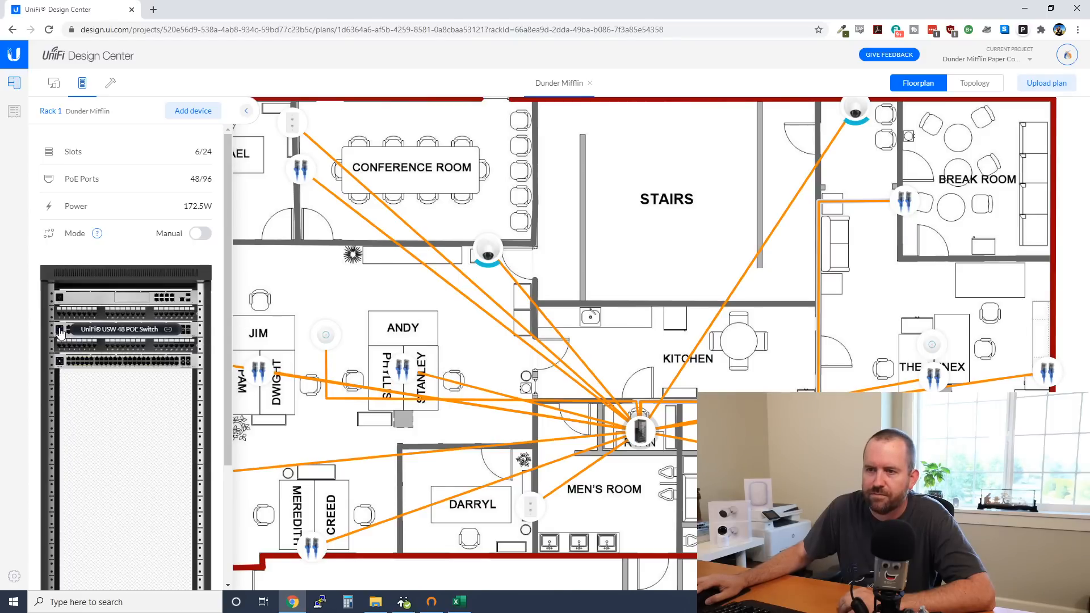
pyautogui.click(167, 331)
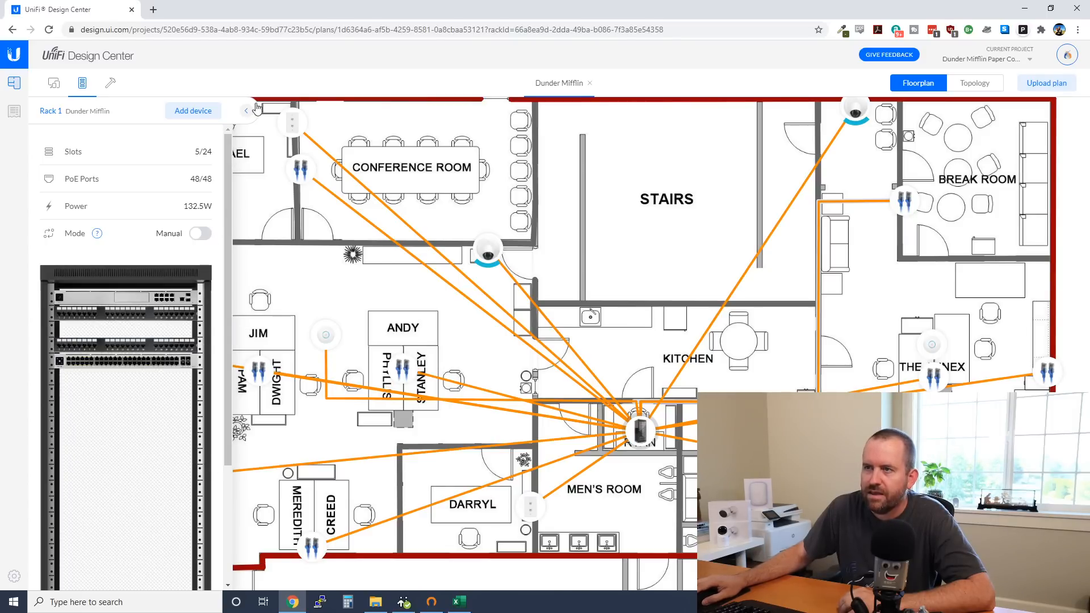
# Add a USW Pro 48 POE Switch to Rack 1 in its place
pyautogui.click(209, 115)
pyautogui.click(399, 271)
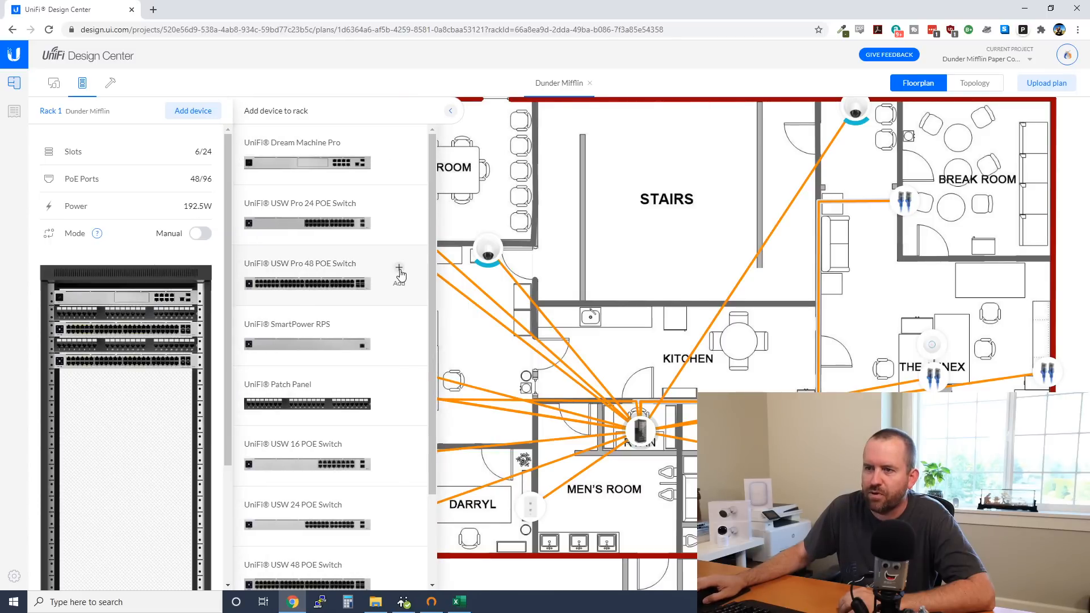
pyautogui.click(450, 110)
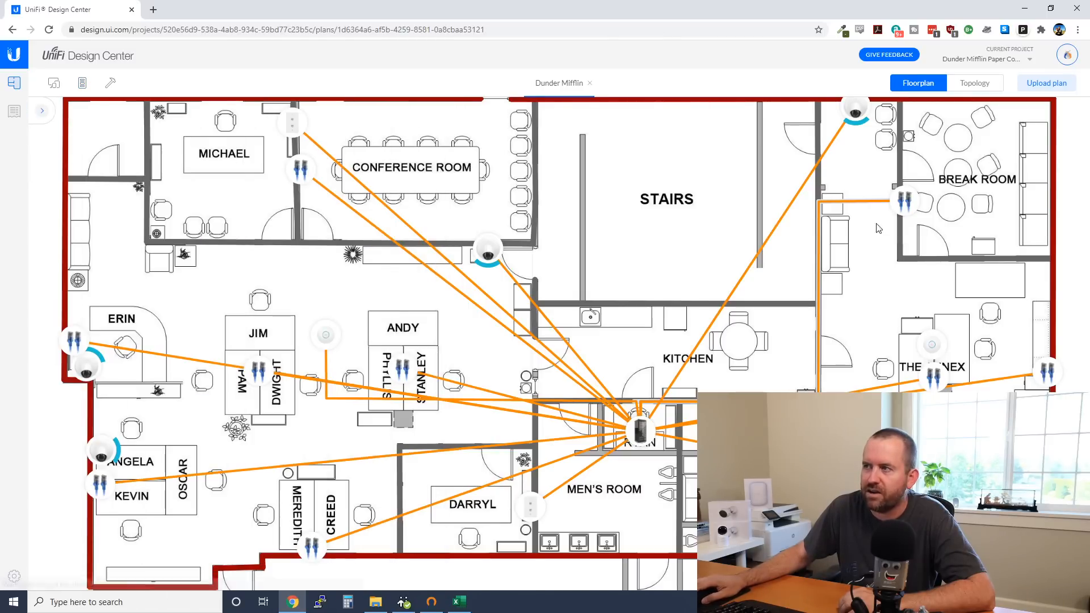
# Confirm two USW Pro 48 POE Switches in the topology, then return to the floorplan
pyautogui.click(971, 86)
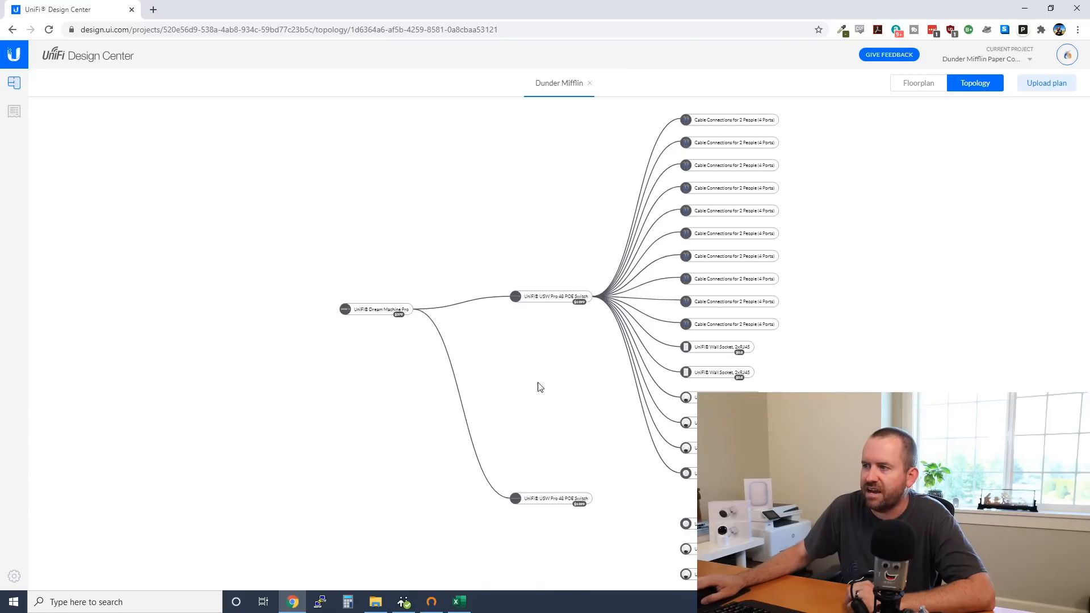
pyautogui.moveTo(588, 407); pyautogui.dragTo(528, 374)
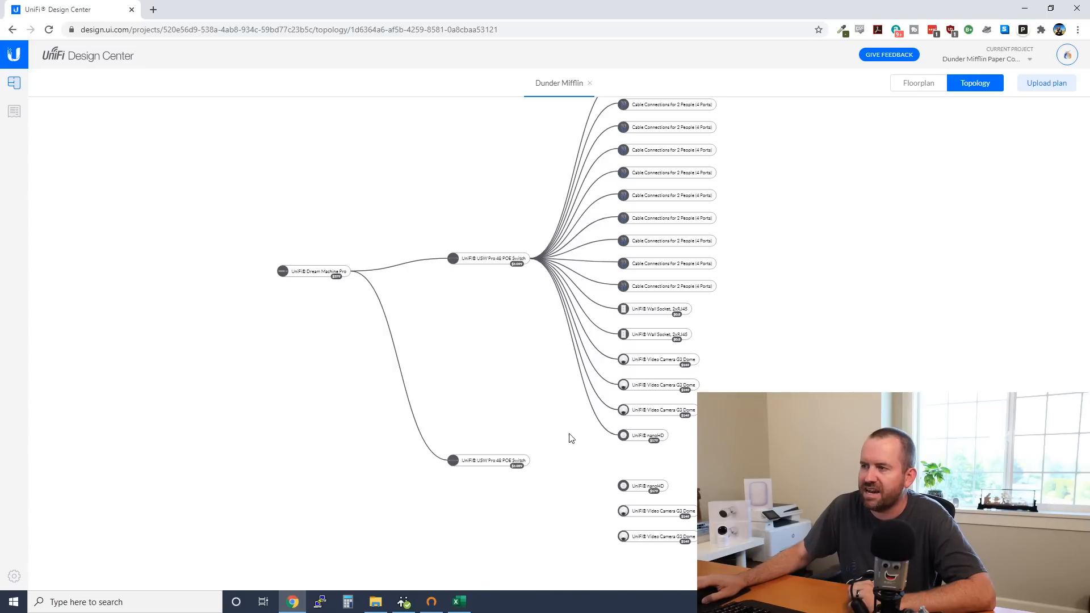
pyautogui.click(920, 85)
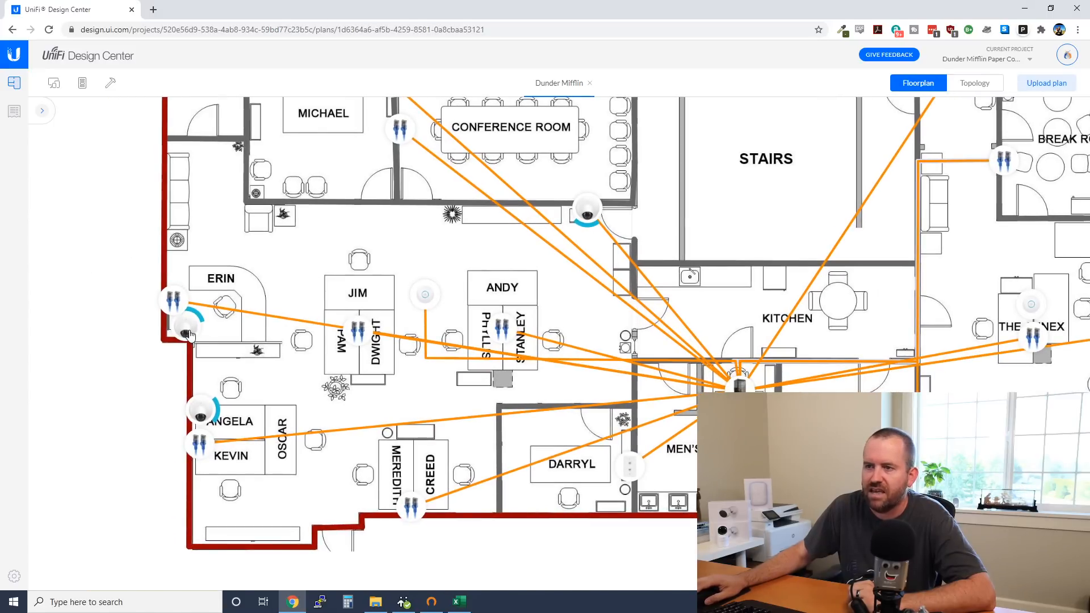
pyautogui.click(44, 113)
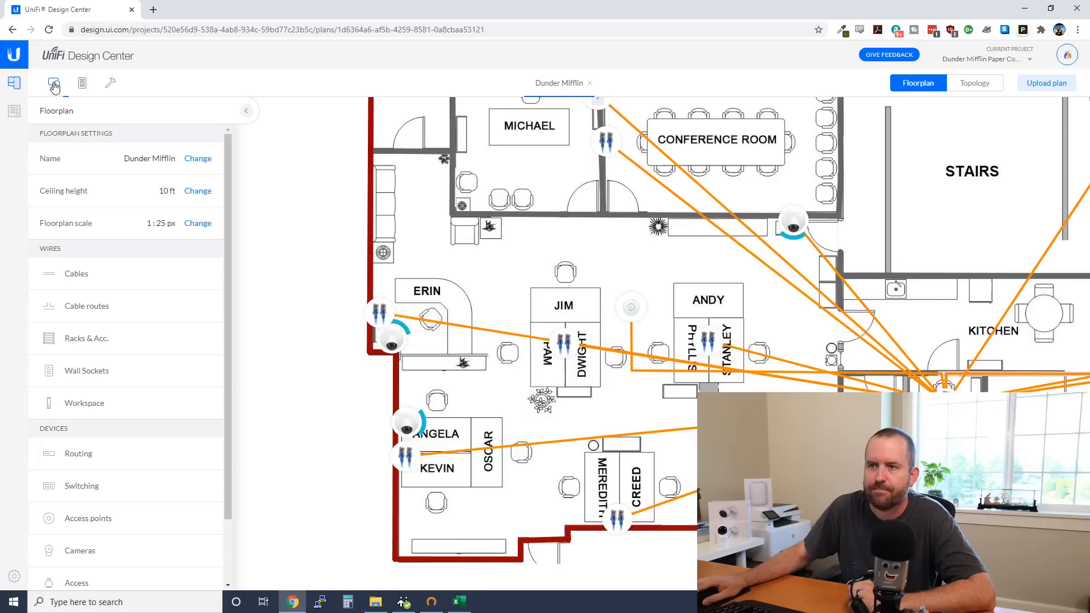
pyautogui.click(76, 275)
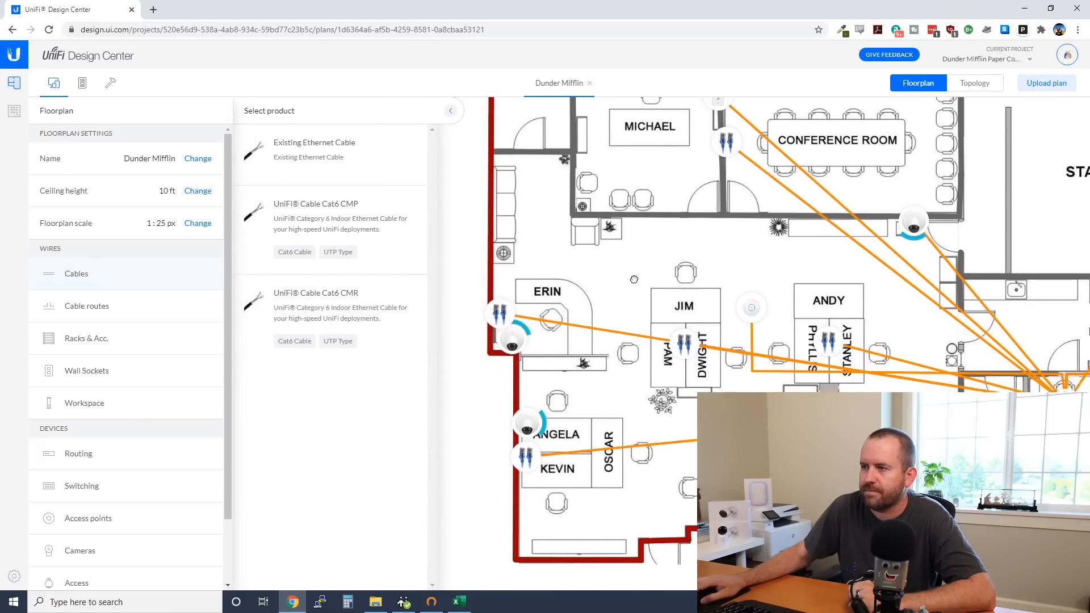
pyautogui.click(284, 210)
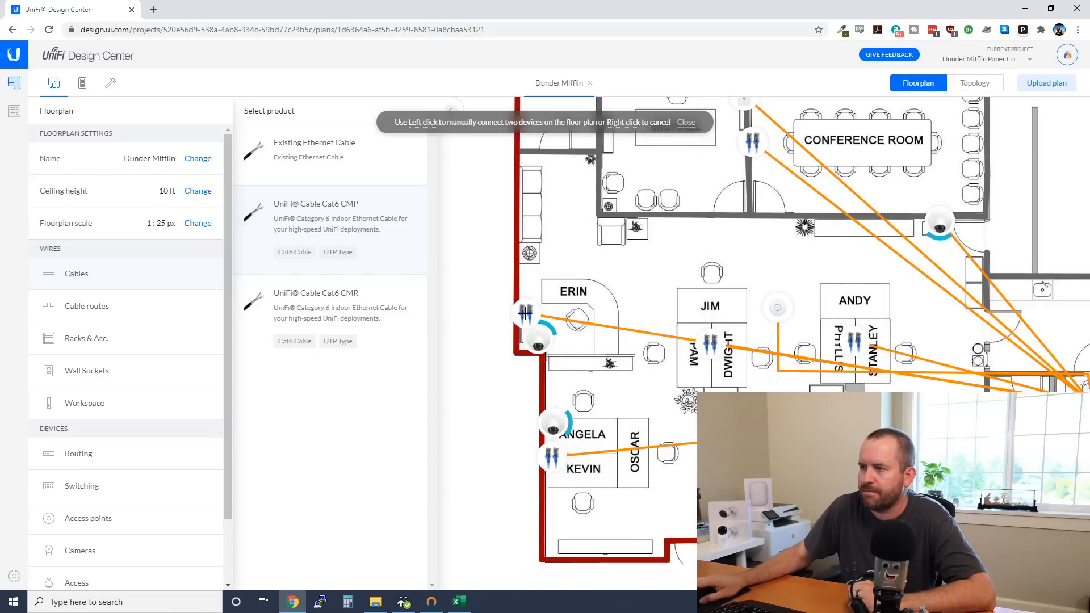
pyautogui.click(538, 342)
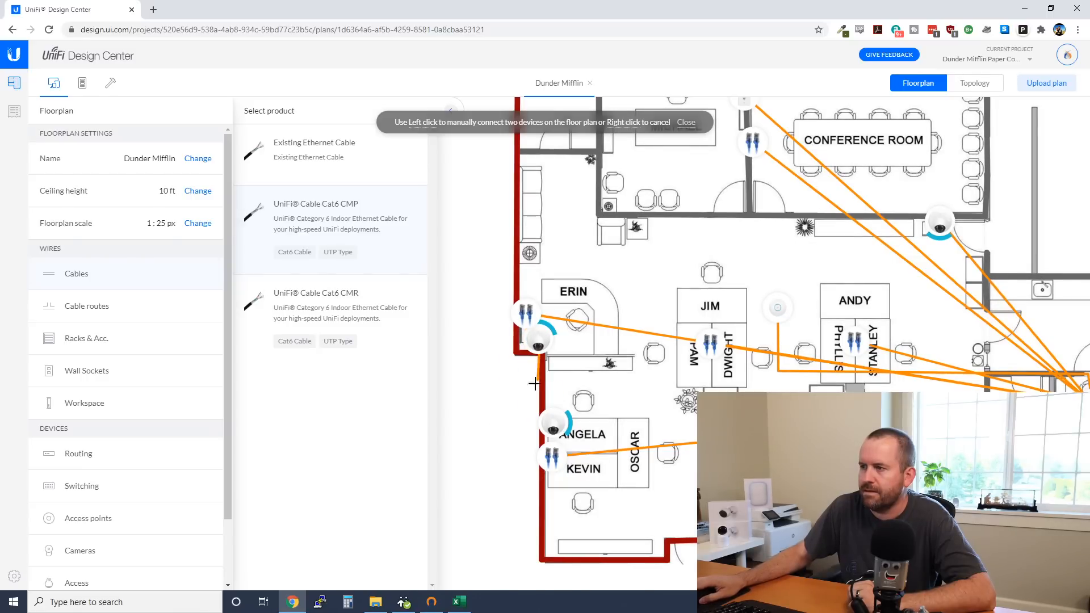
pyautogui.rightClick(480, 261)
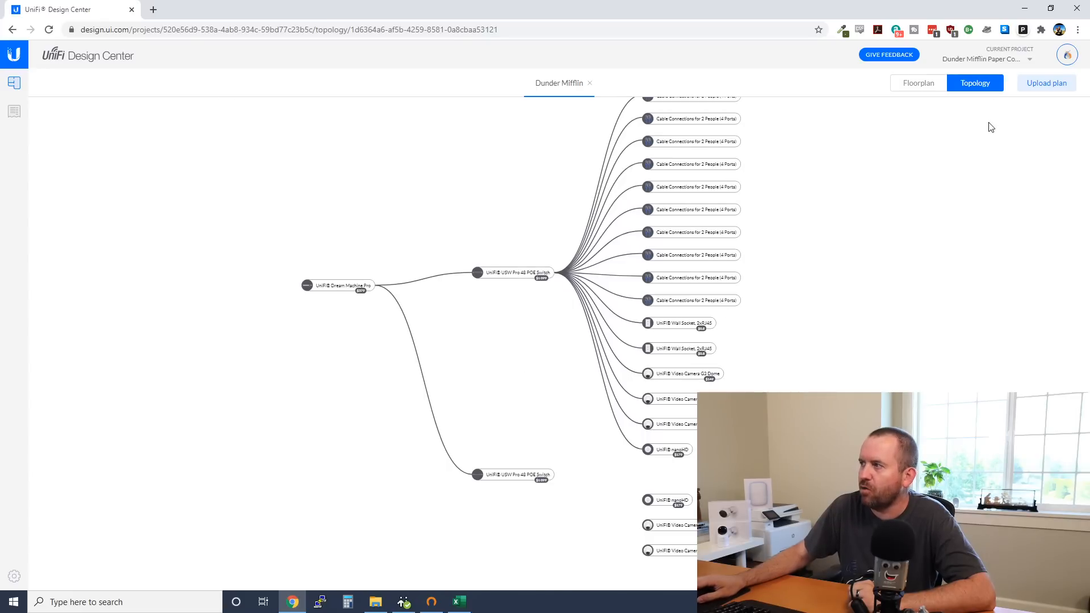
pyautogui.click(920, 83)
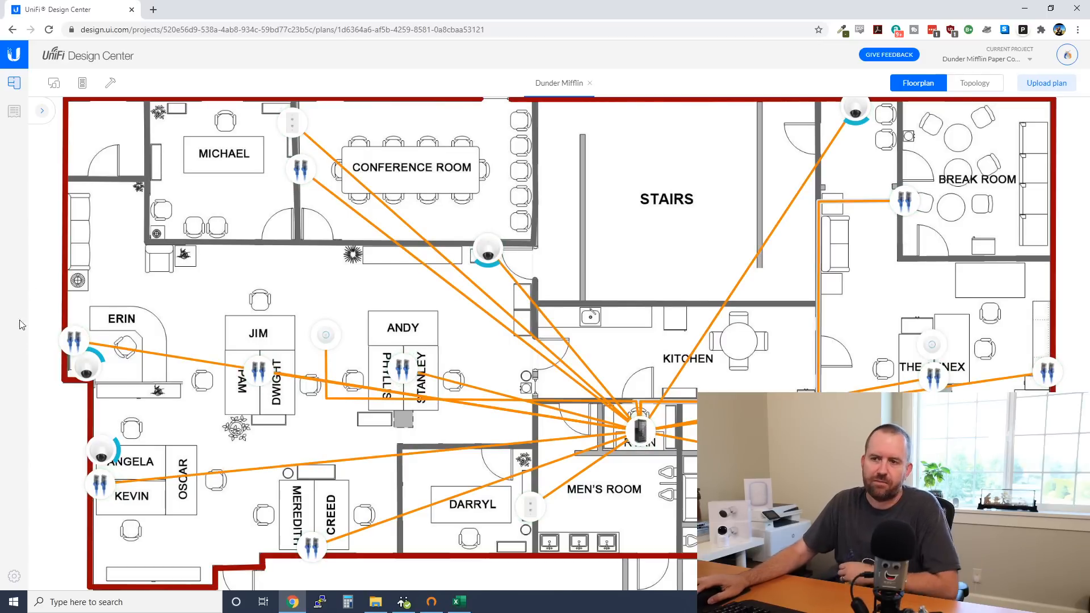
pyautogui.moveTo(203, 425); pyautogui.dragTo(224, 408)
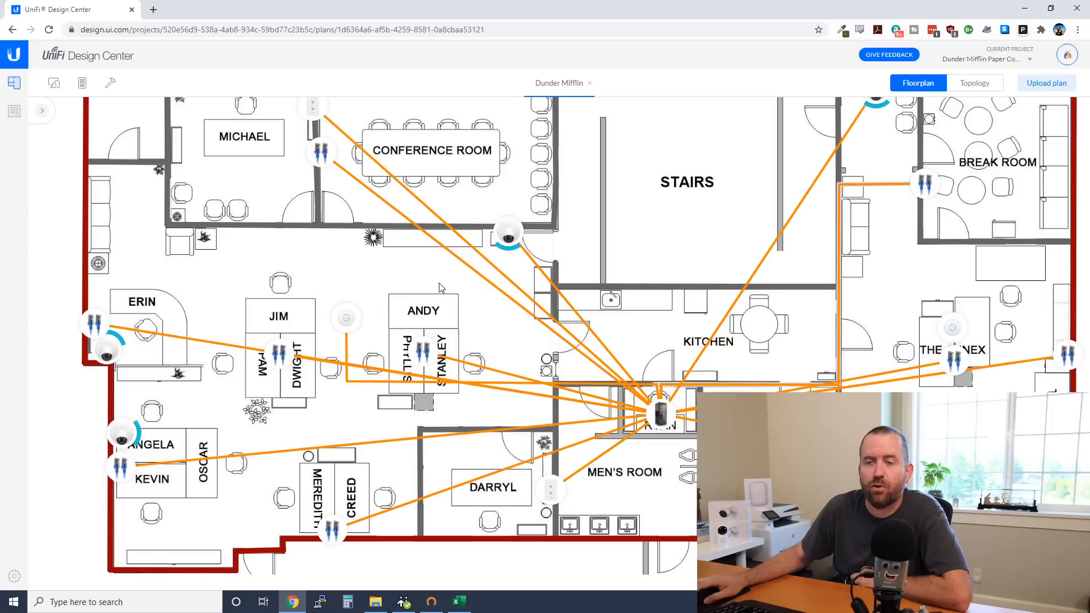
pyautogui.moveTo(303, 279); pyautogui.dragTo(341, 316)
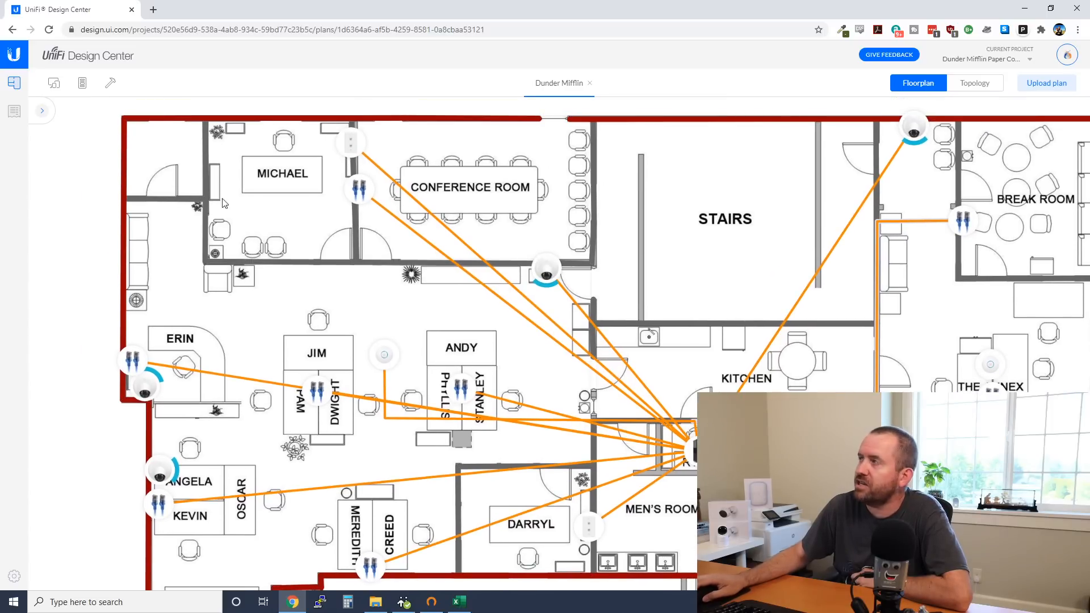
# Review the List of Materials, from device prices down to the $5 643.6 total
pyautogui.click(15, 111)
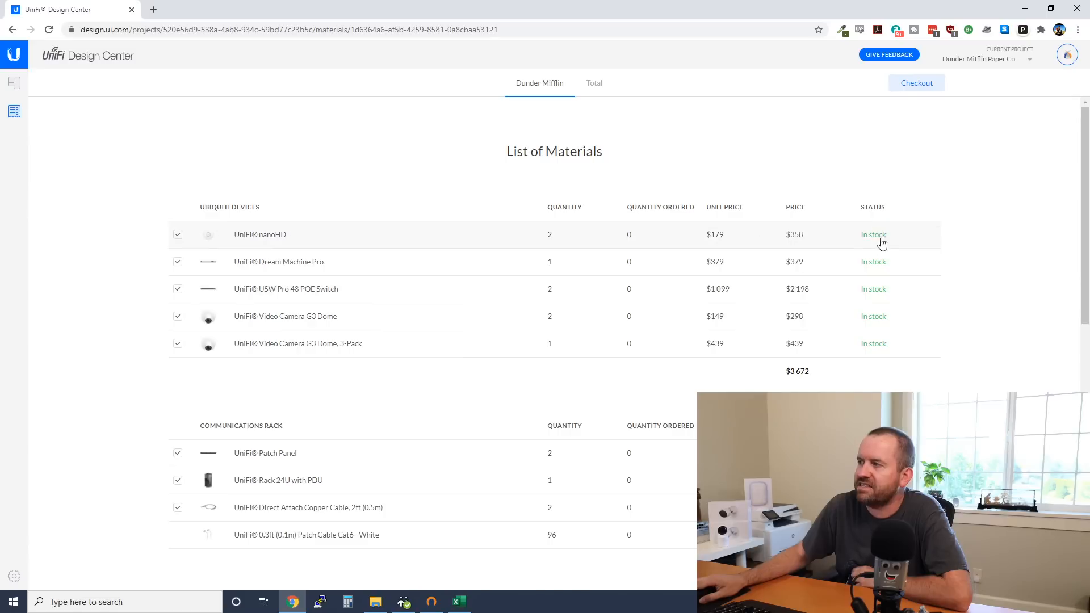
pyautogui.scroll(-2, 965, 369)
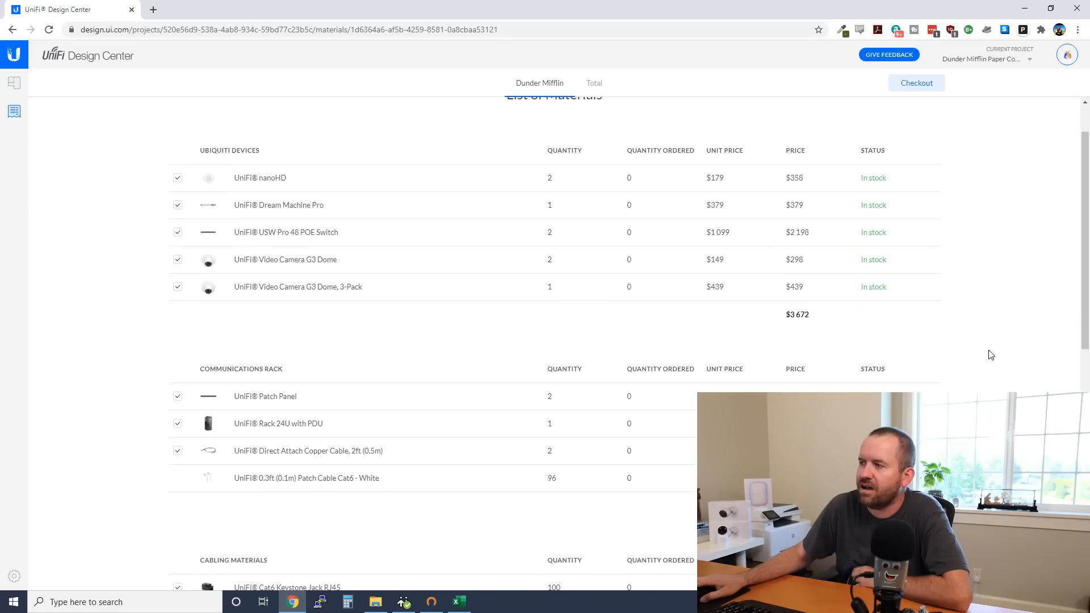
pyautogui.scroll(-2, 625, 252)
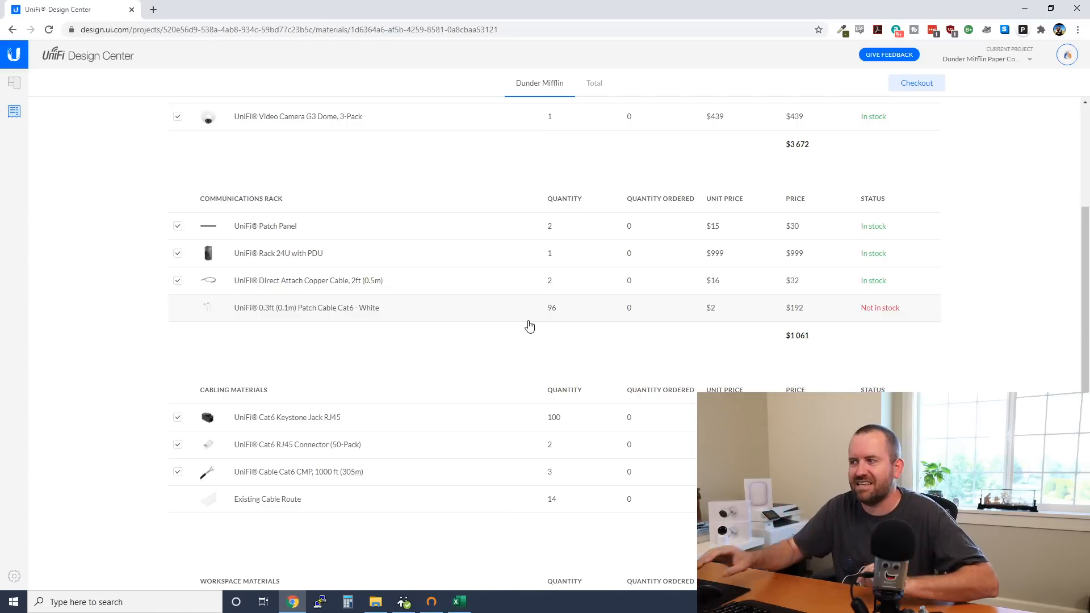
pyautogui.scroll(-3, 523, 325)
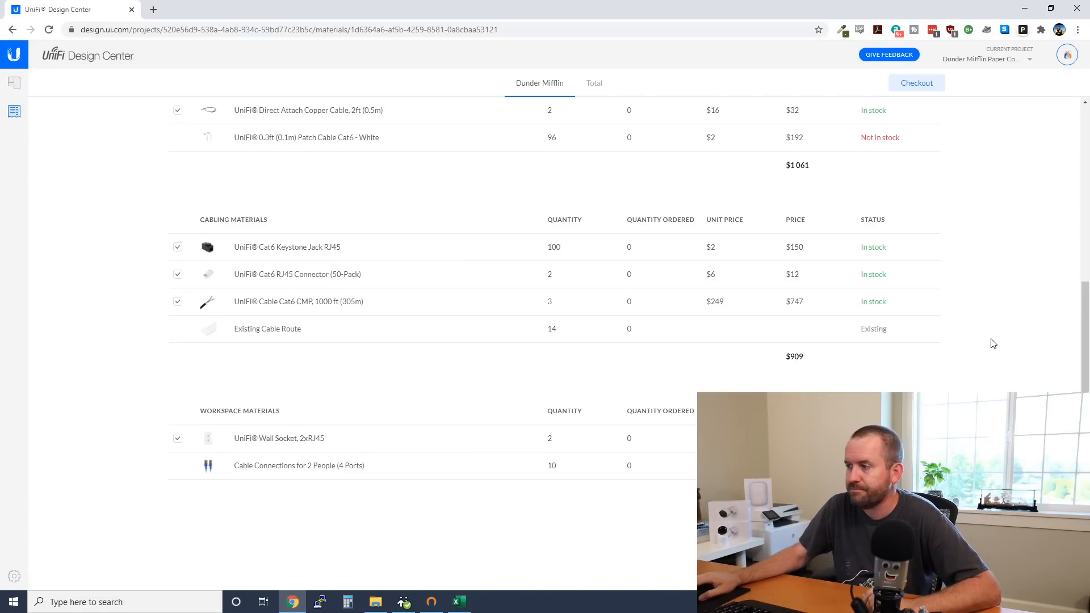
pyautogui.scroll(-2, 990, 340)
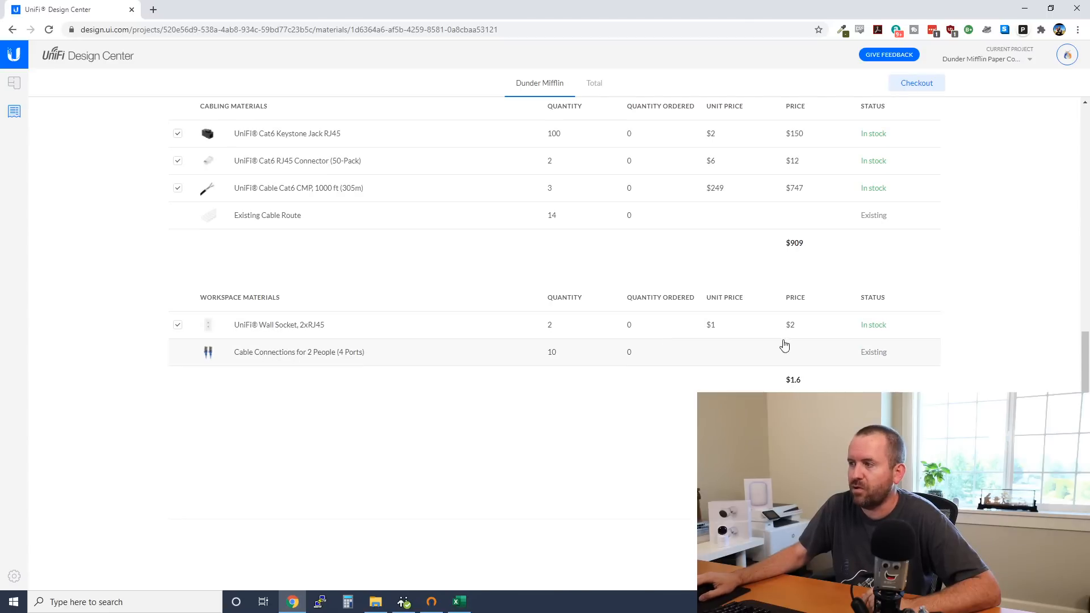
pyautogui.scroll(-1, 908, 352)
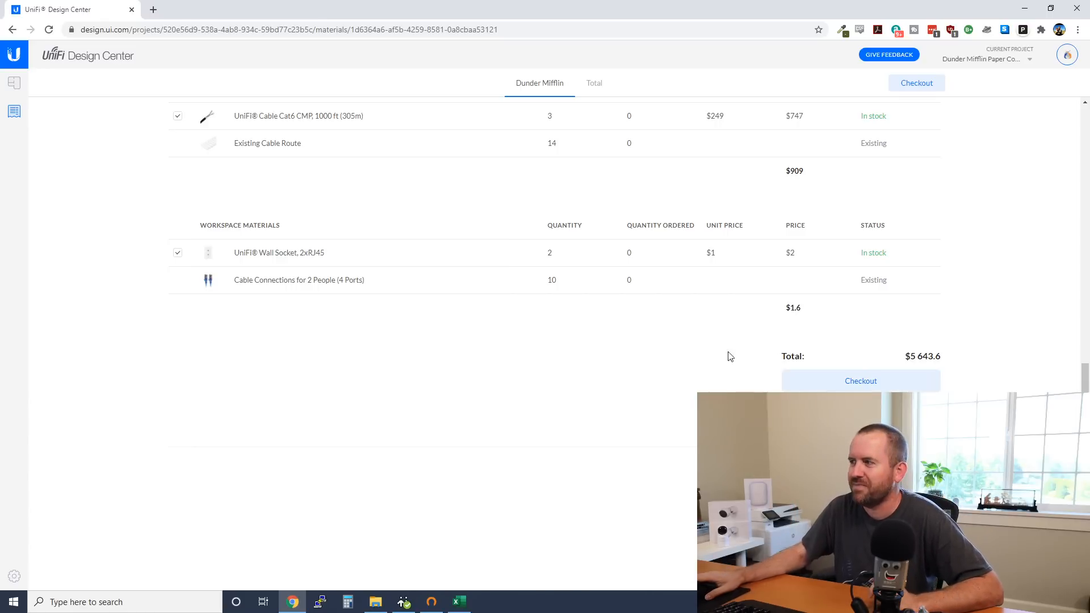
pyautogui.scroll(10, 583, 359)
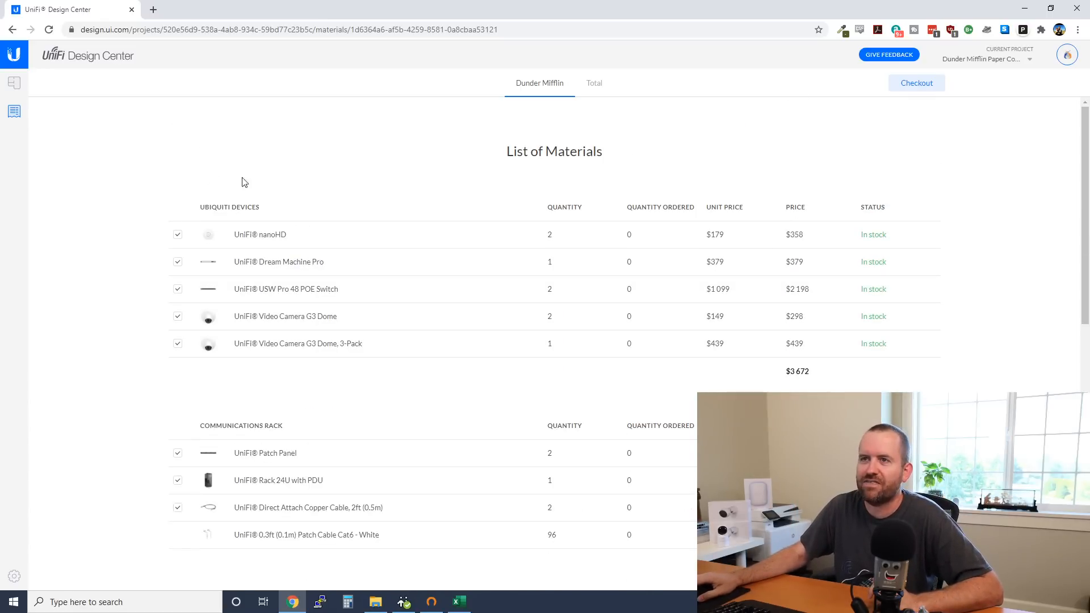
# Return to the Dunder Mifflin floorplan and zoom out to see all cabled devices
pyautogui.click(14, 85)
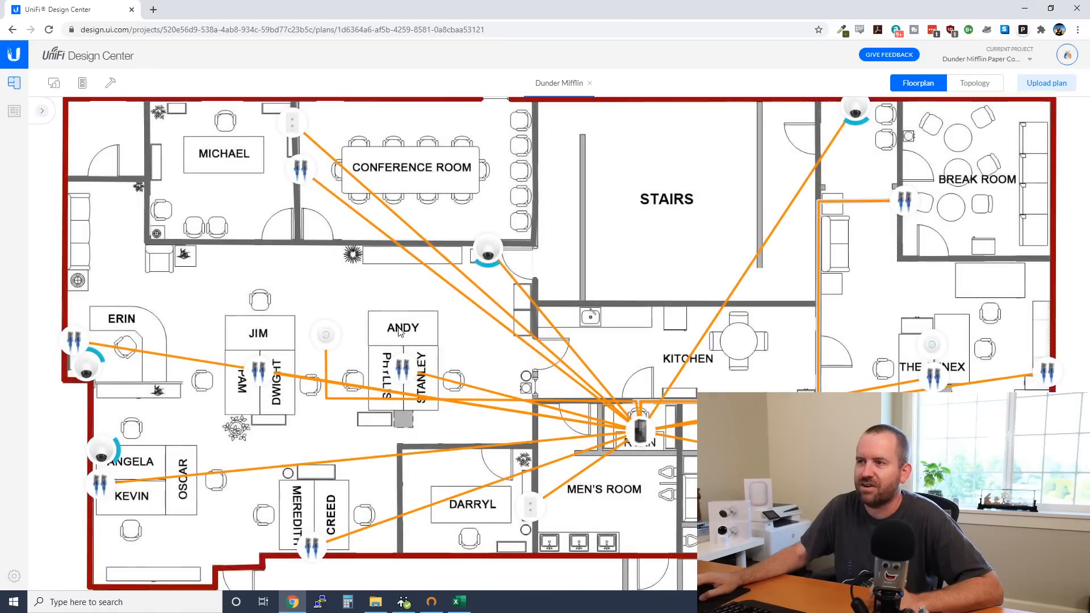
pyautogui.moveTo(519, 345); pyautogui.dragTo(510, 326)
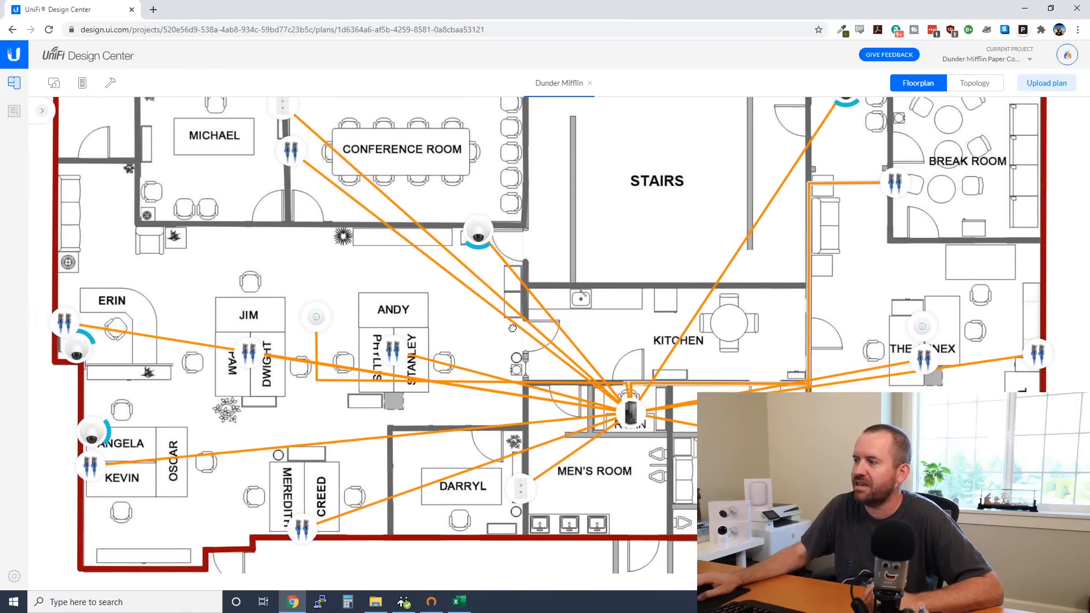
pyautogui.scroll(-5, 594, 358)
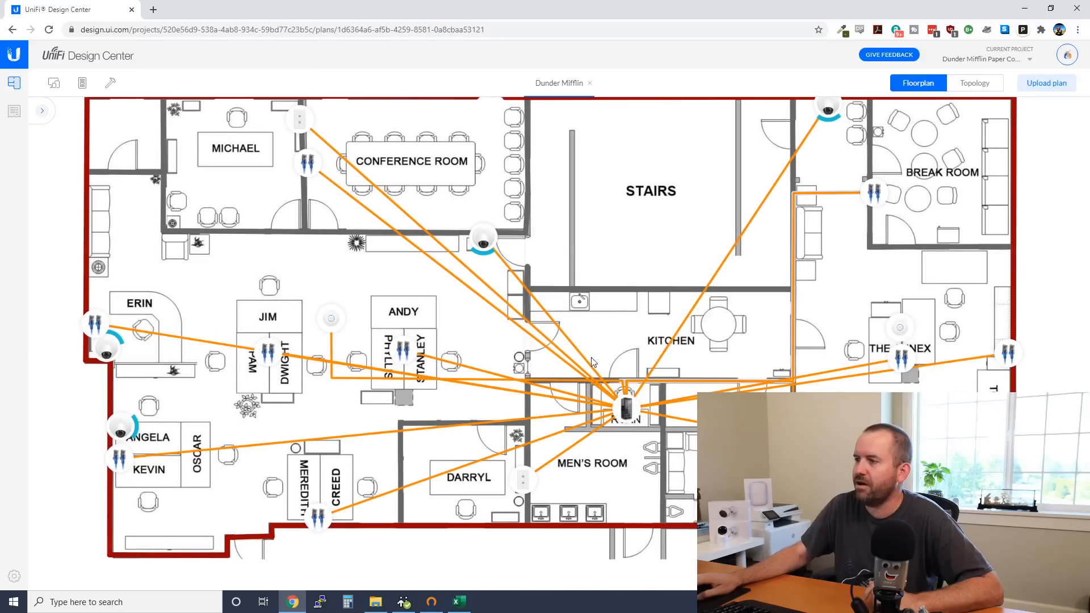